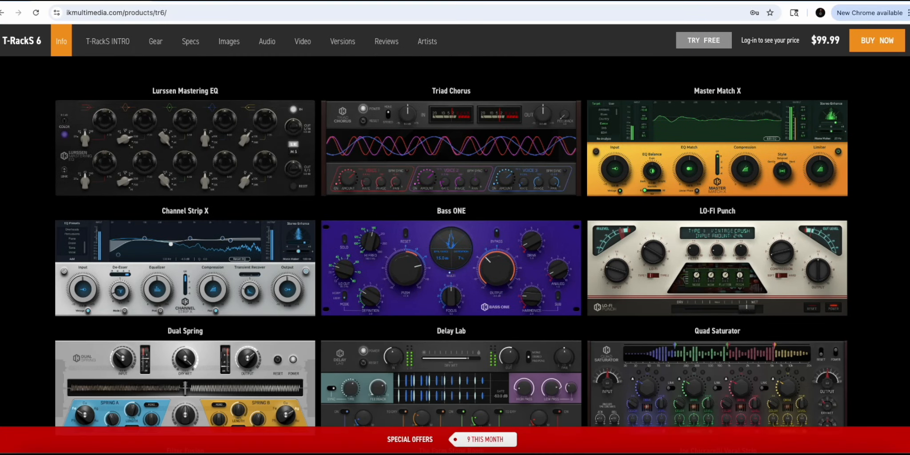
Step: Look through the gallery of T-RackS 6 processors on the IK Multimedia product page
scroll(452, 240, "down", 10)
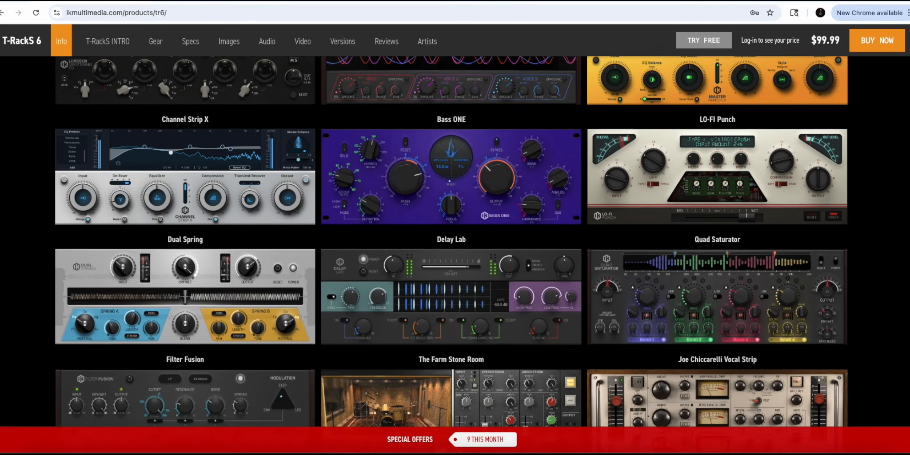
scroll(452, 240, "down", 7)
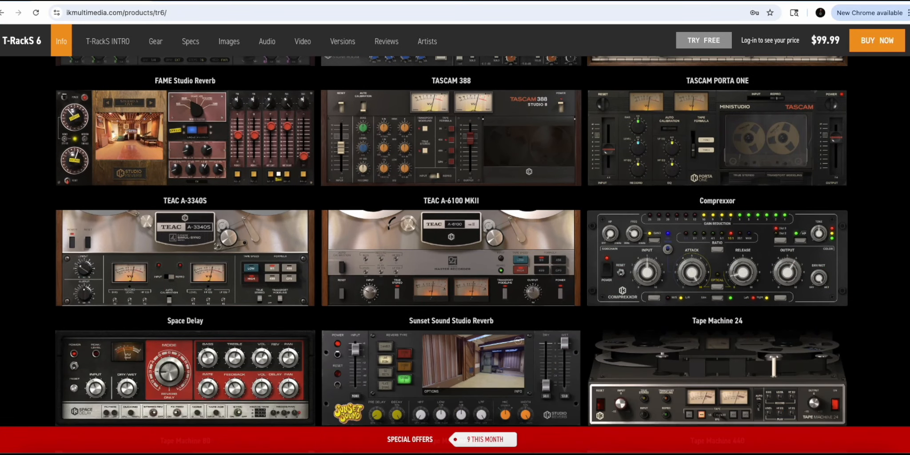
scroll(452, 240, "down", 5)
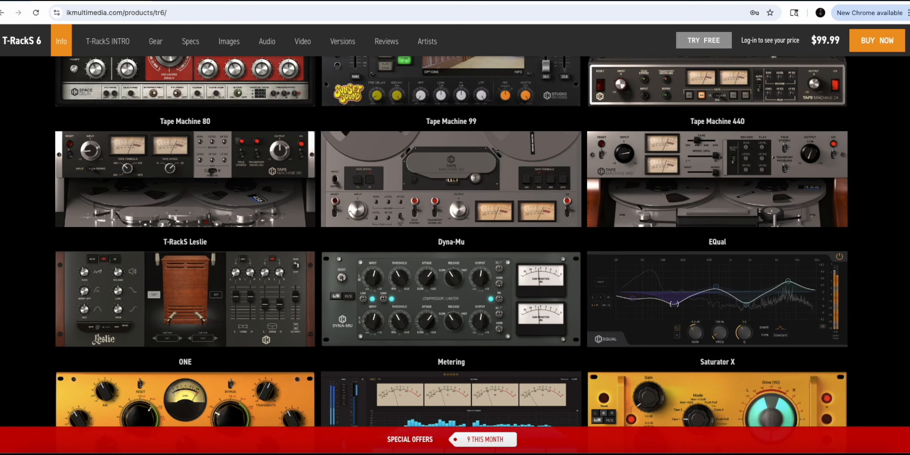
scroll(451, 240, "down", 7)
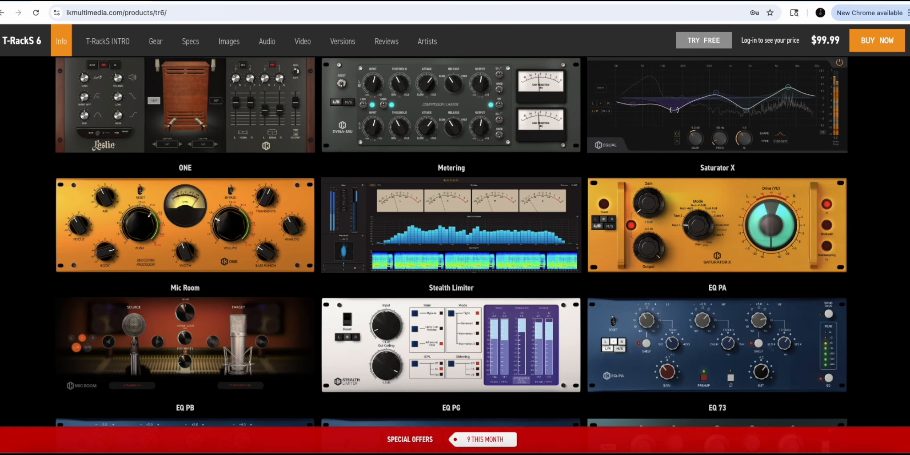
scroll(451, 240, "down", 8)
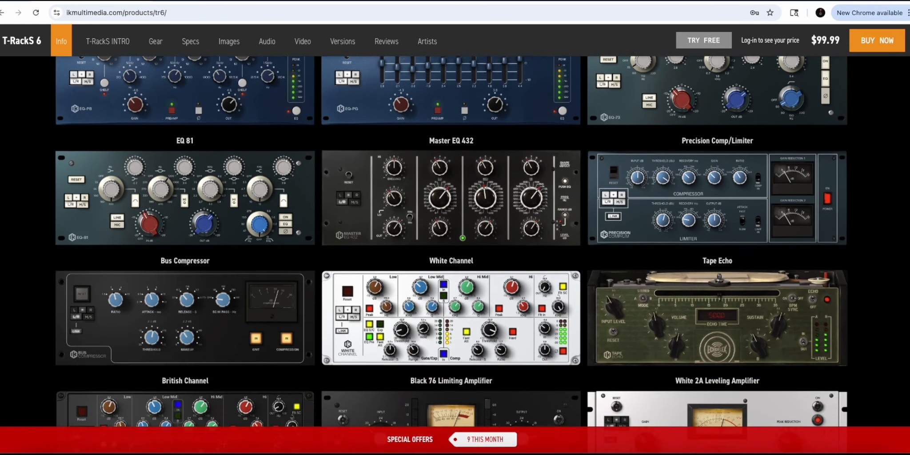
scroll(452, 240, "down", 11)
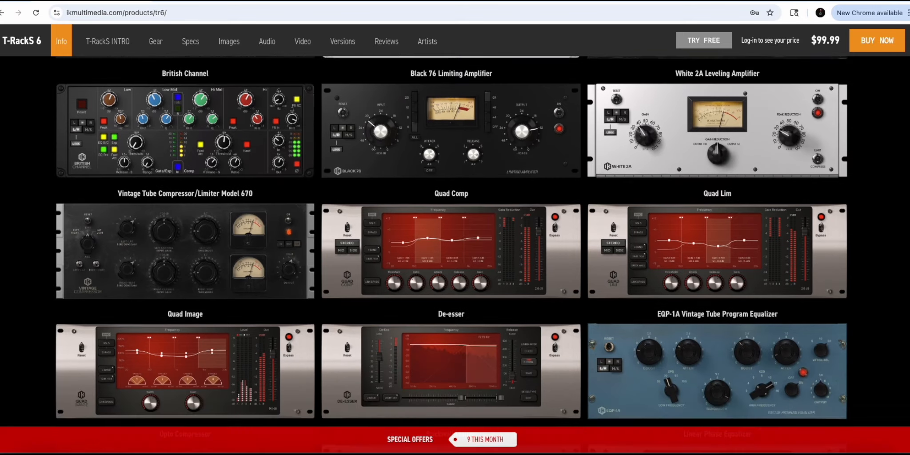
scroll(451, 240, "down", 4)
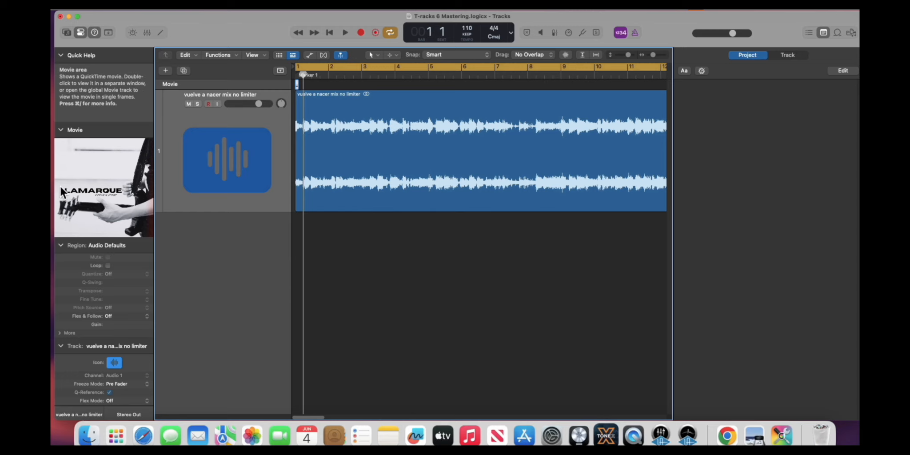
Step: In Logic Pro, hide the project notes and play the mix with the Stereo Out channel's Metering plug-in open
double_click(119, 178)
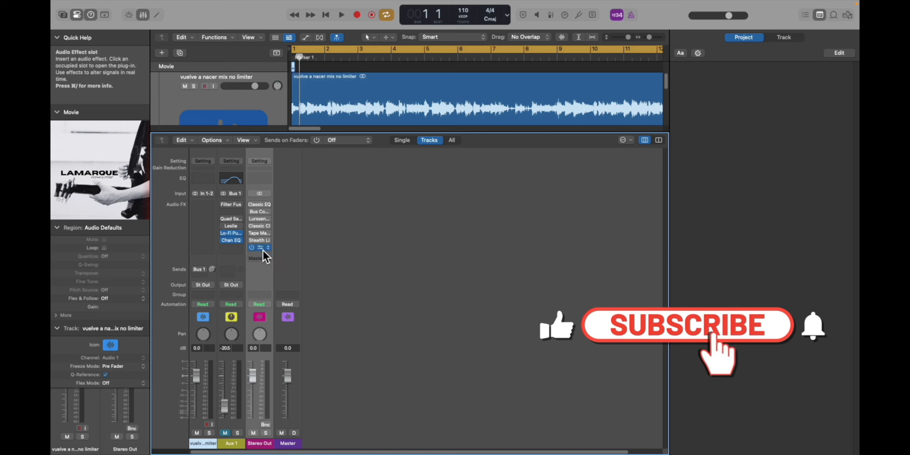
key("alt+super+p")
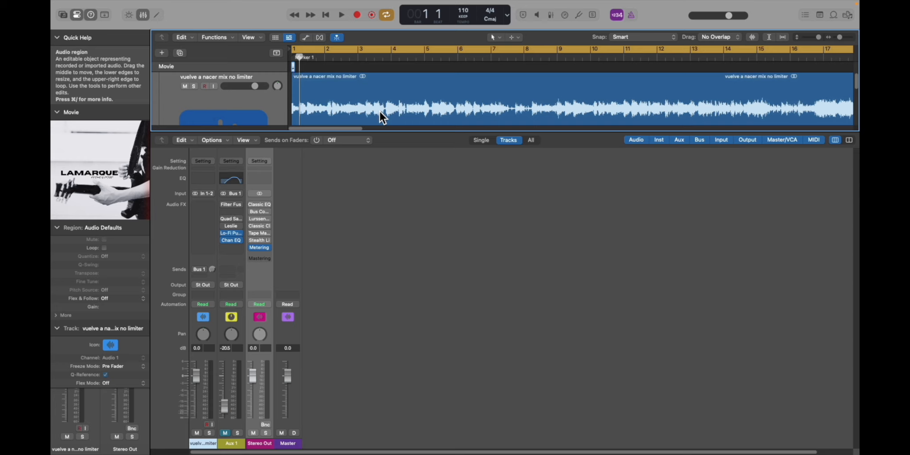
left_click(261, 248)
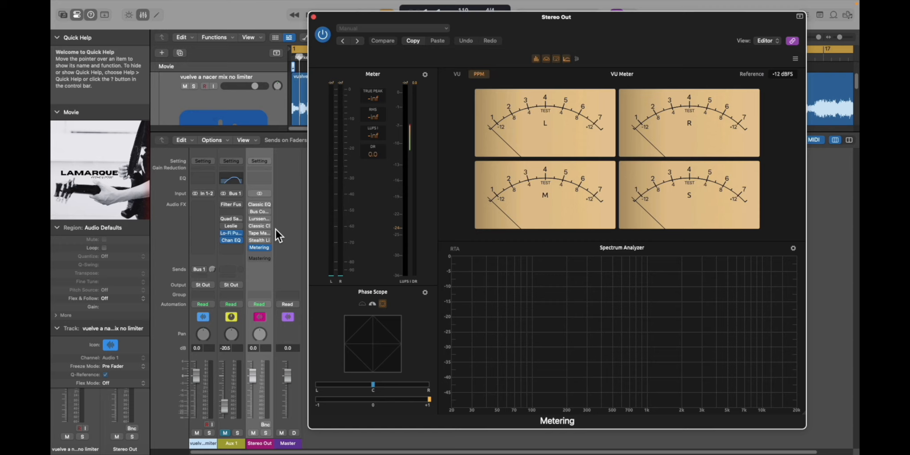
key("space")
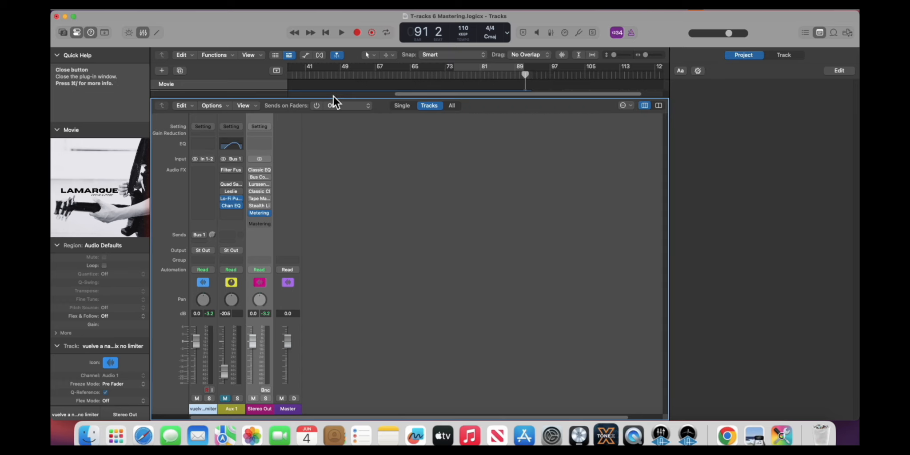
Step: Turn on cycle mode and open the Stereo Out's Classic EQ, comparing the Sweeter preset with its adjusted low-mid band
key("c")
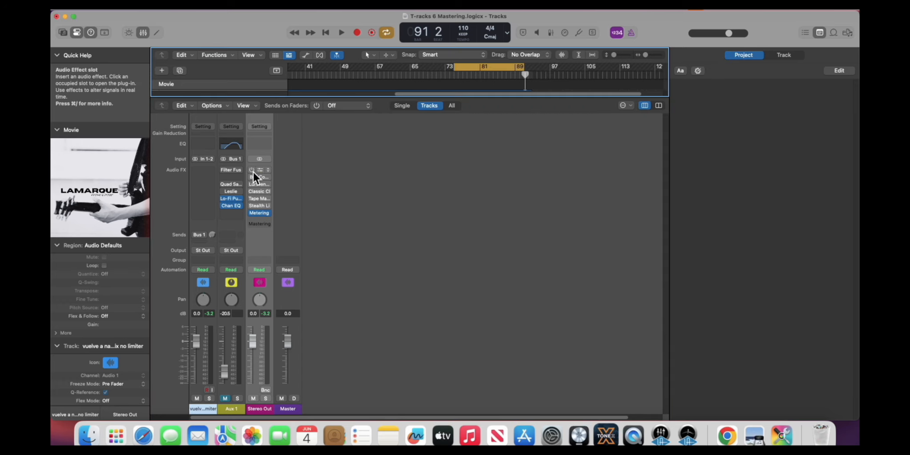
left_click(260, 173)
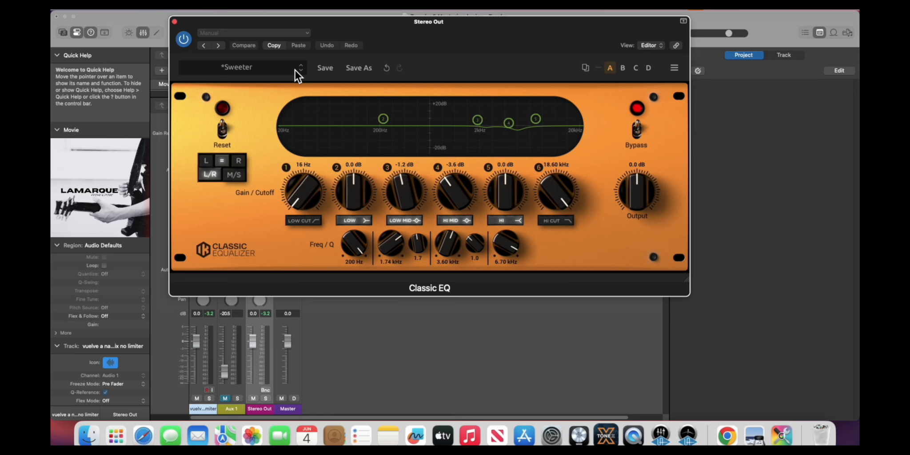
left_click(386, 69)
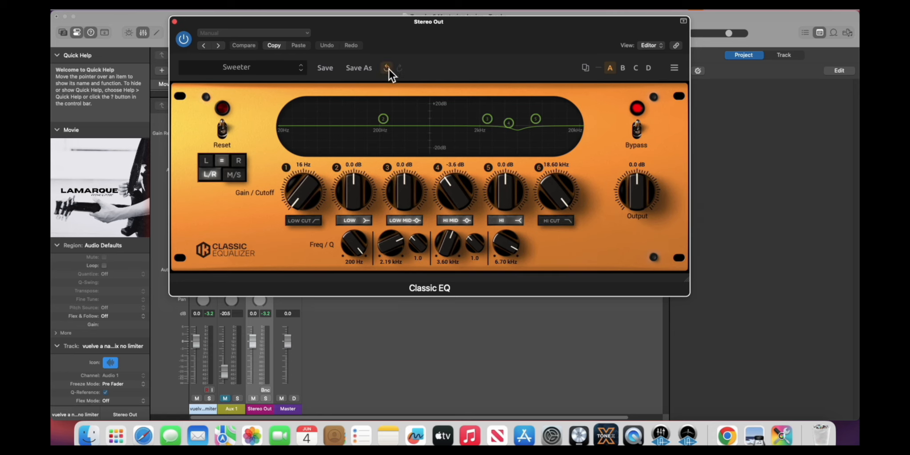
left_click(398, 68)
left_click_drag(390, 35, 505, 128)
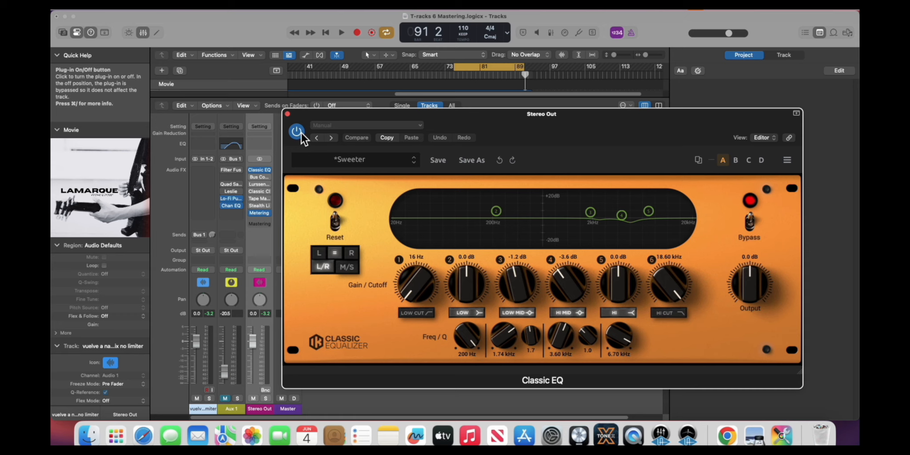
Step: Compare the Classic EQ off and on during playback, and check its separate channel selections before returning to linked L/R
left_click(297, 132)
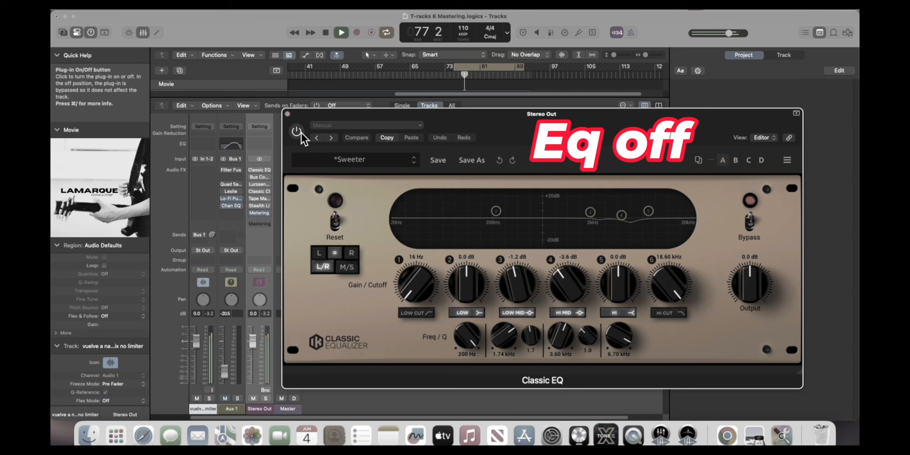
left_click(301, 133)
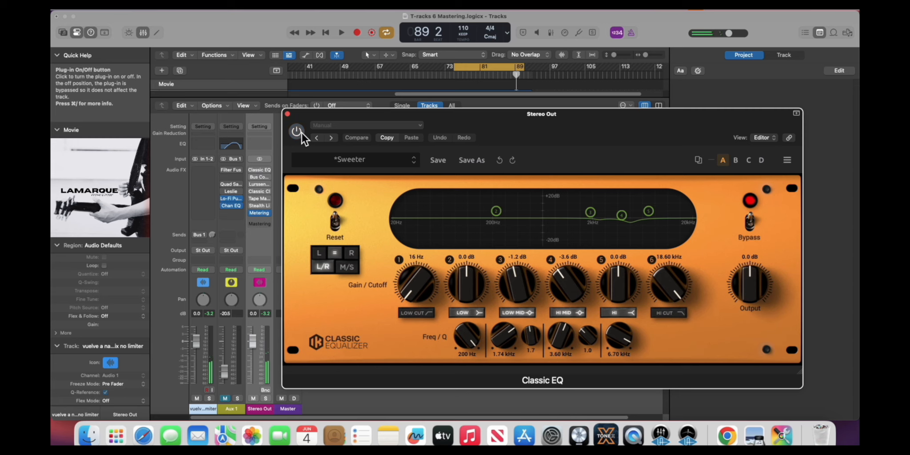
left_click_drag(378, 122, 346, 56)
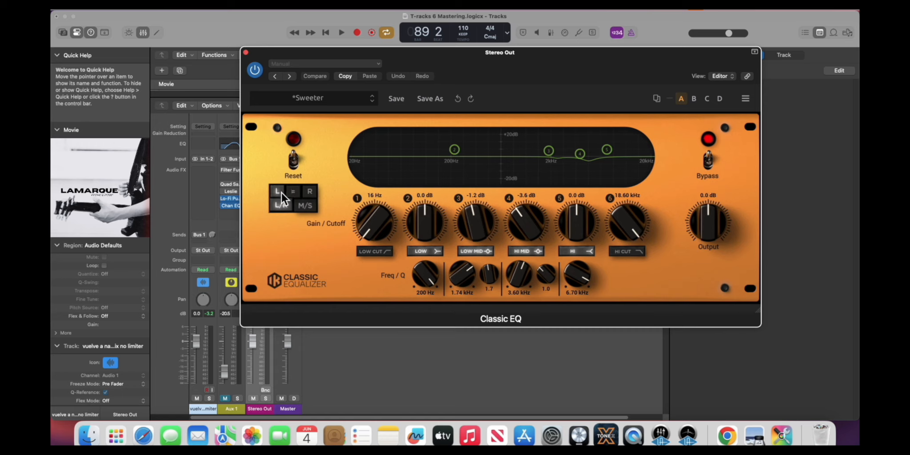
left_click(294, 193)
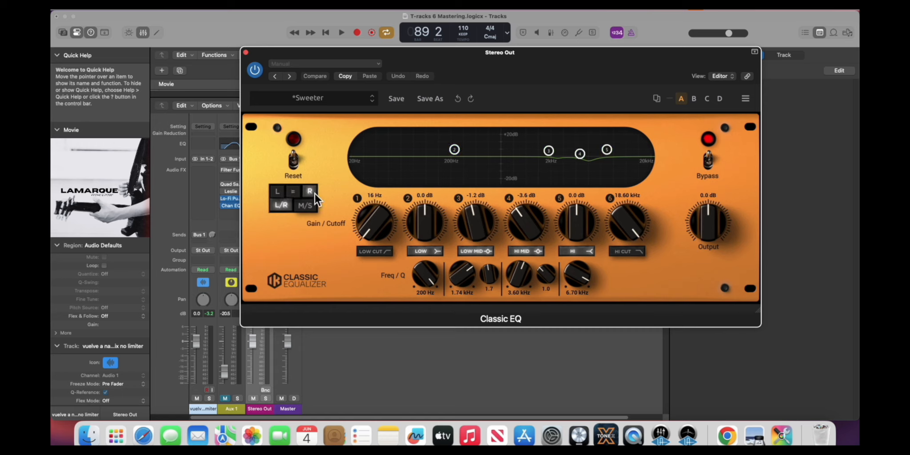
left_click(283, 206)
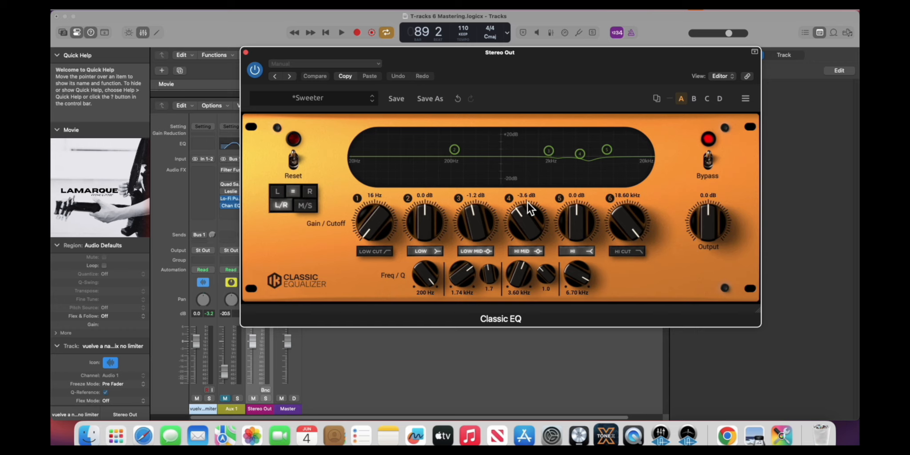
Step: Replace the Classic EQ window with the Stereo Out's Bus Compressor and compare playback with the compressor off and on
left_click(246, 53)
left_click(258, 177)
key("space")
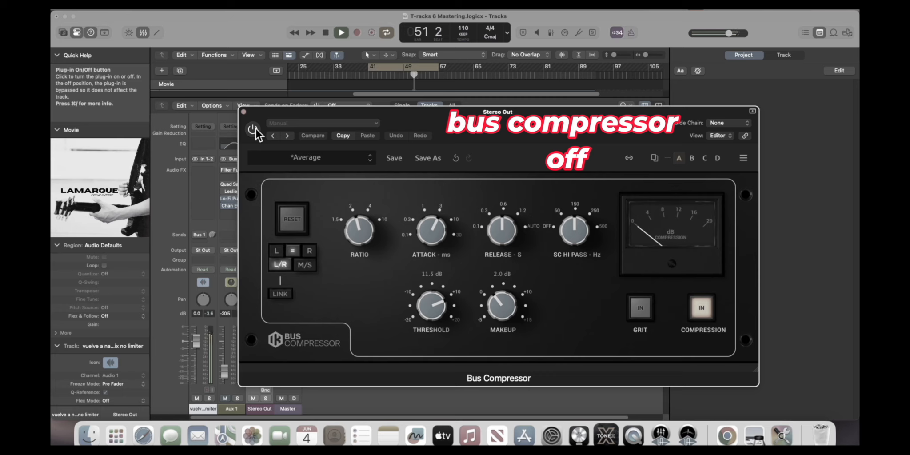
left_click(256, 129)
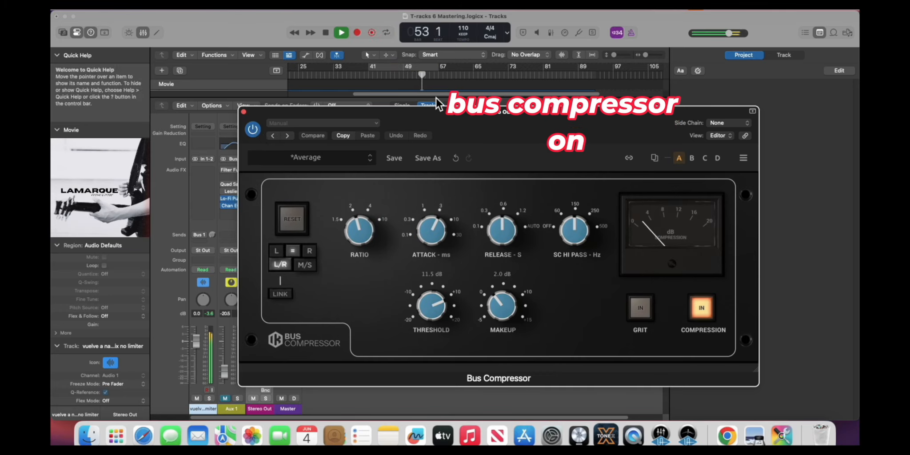
Step: Set the cycle range from bar 41 to 65 and turn on the Bus Compressor's Grit during playback
left_click_drag(371, 69, 475, 76)
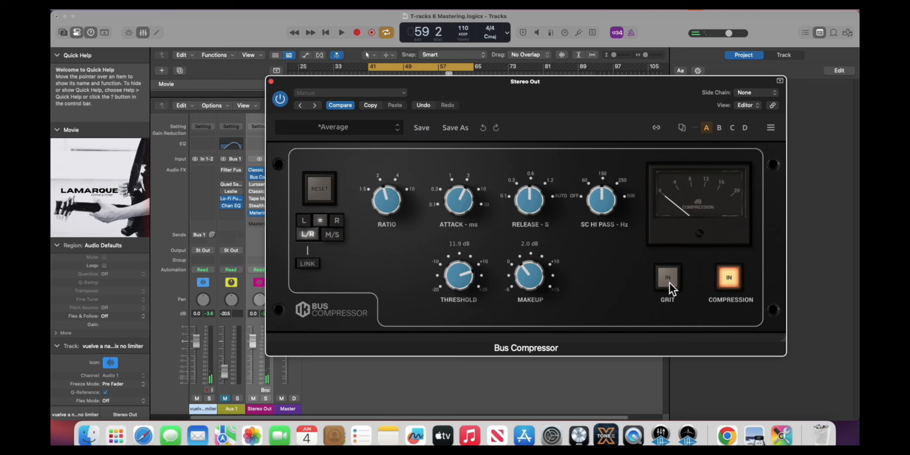
key("space")
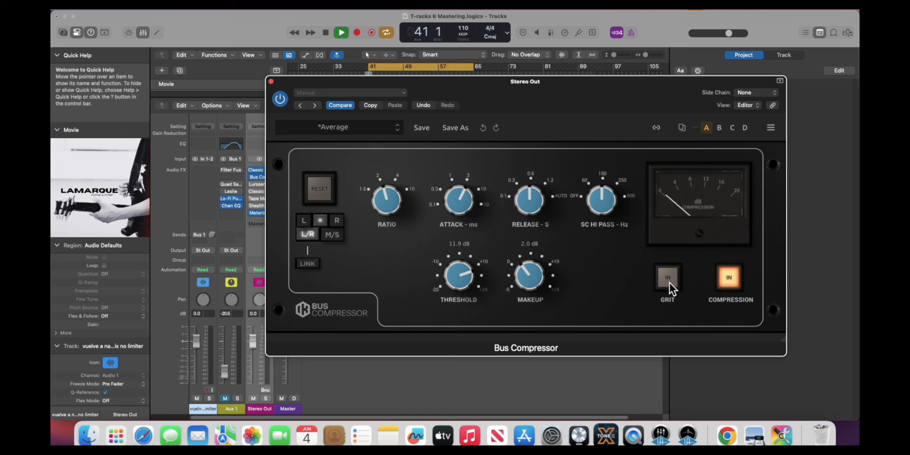
left_click(670, 283)
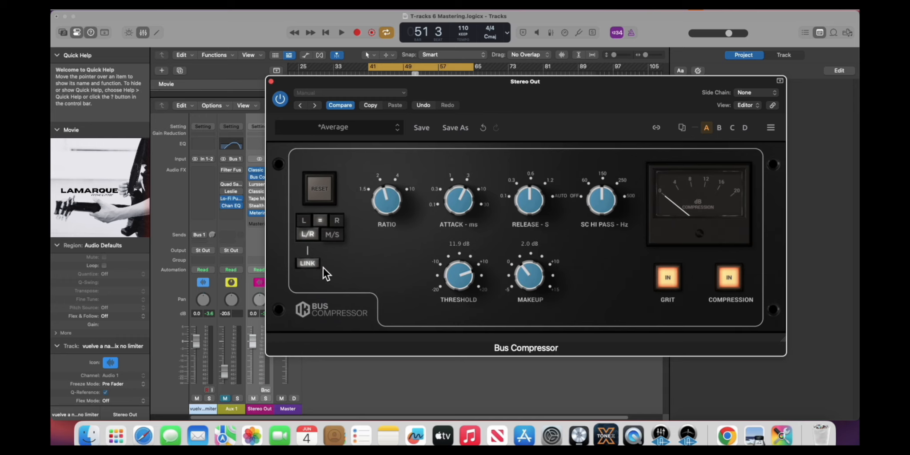
Step: Adjust the Bus Compressor's threshold to 11.8 dB during playback and turn Grit off
key("space")
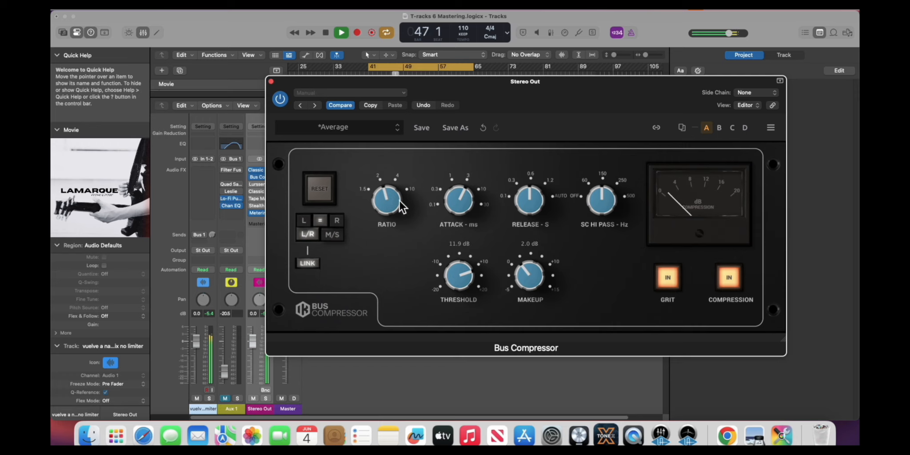
left_click_drag(446, 267, 574, 268)
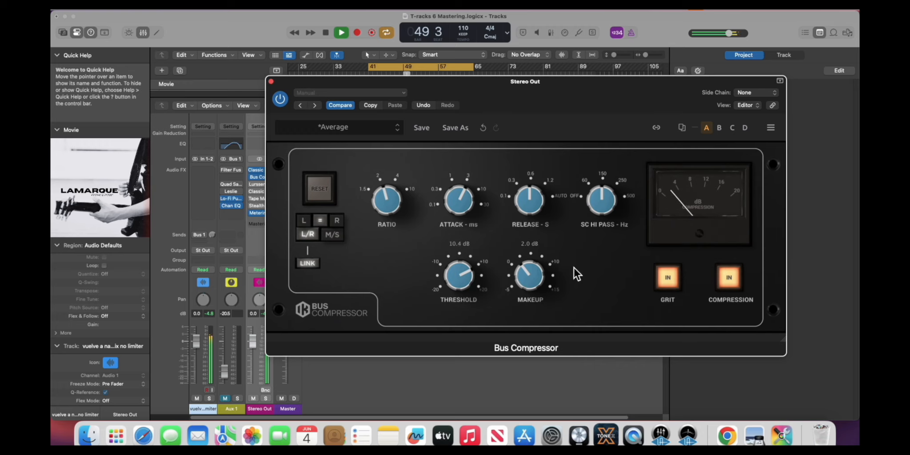
left_click(663, 276)
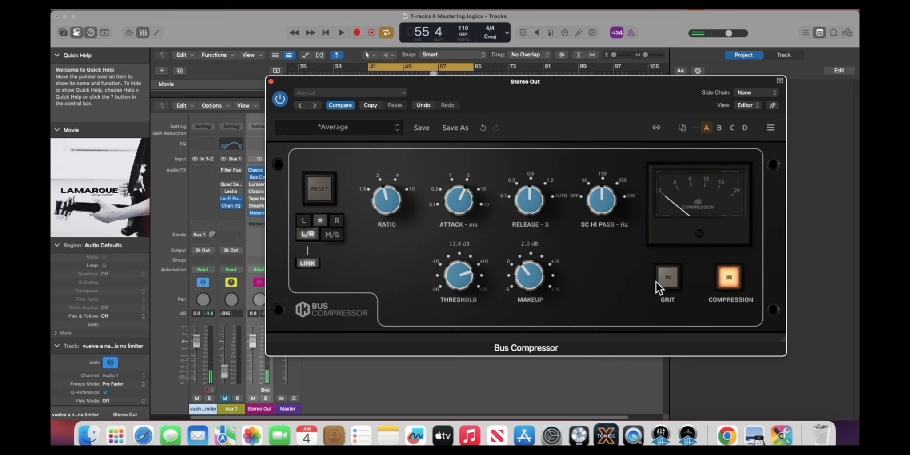
left_click_drag(428, 94, 467, 44)
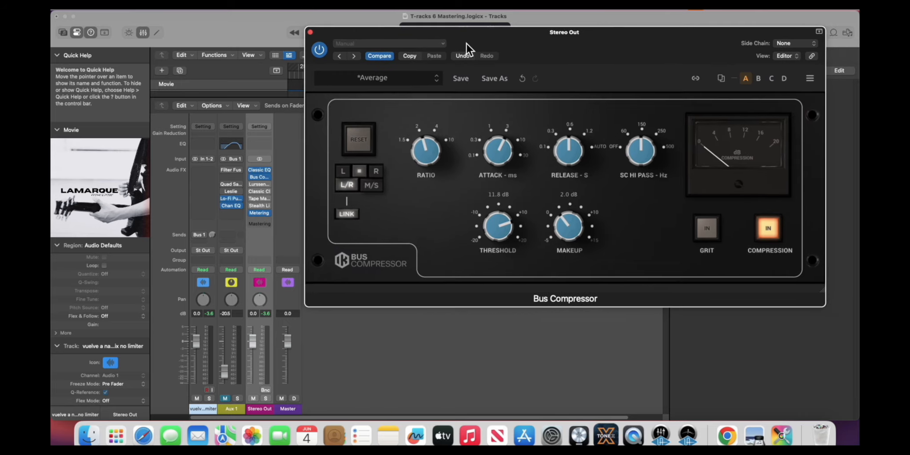
Step: Open and enable the Lurssen Mastering EQ on Stereo Out, and try gain changes on its high-shelf and second bands
left_click(253, 186)
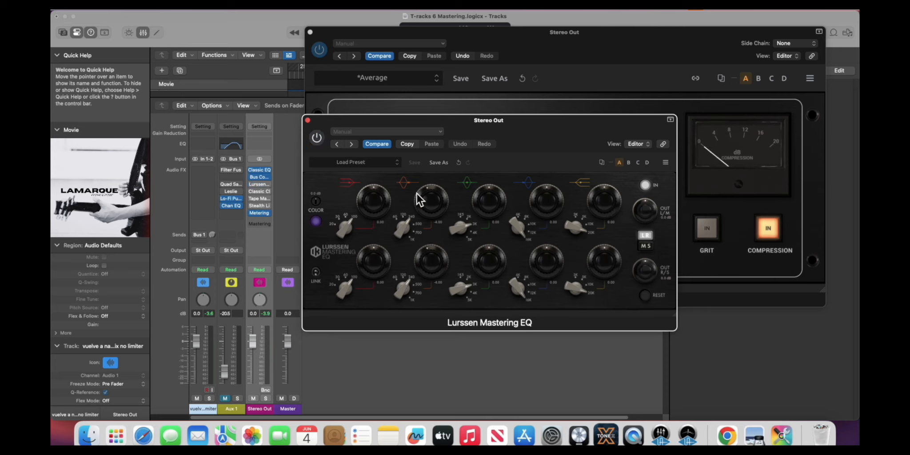
left_click(262, 187)
left_click(605, 204)
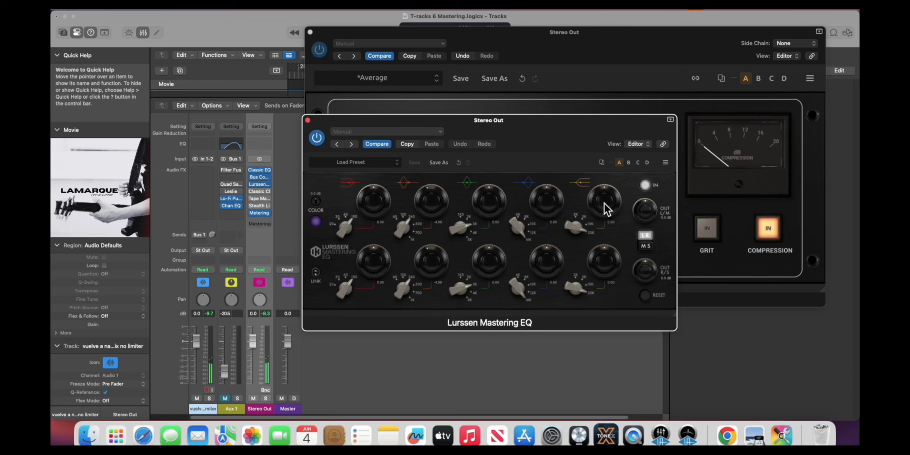
left_click_drag(604, 204, 609, 189)
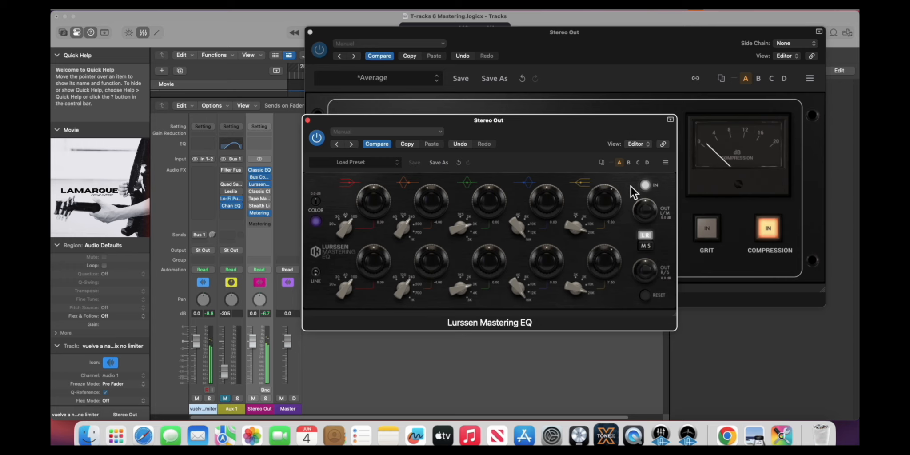
left_click_drag(632, 187, 631, 190)
left_click_drag(423, 199, 414, 201)
left_click_drag(515, 135, 449, 58)
Step: Compare the Lurssen Mastering EQ off and on during playback, and switch it to M/S and back to L/R
left_click(320, 140)
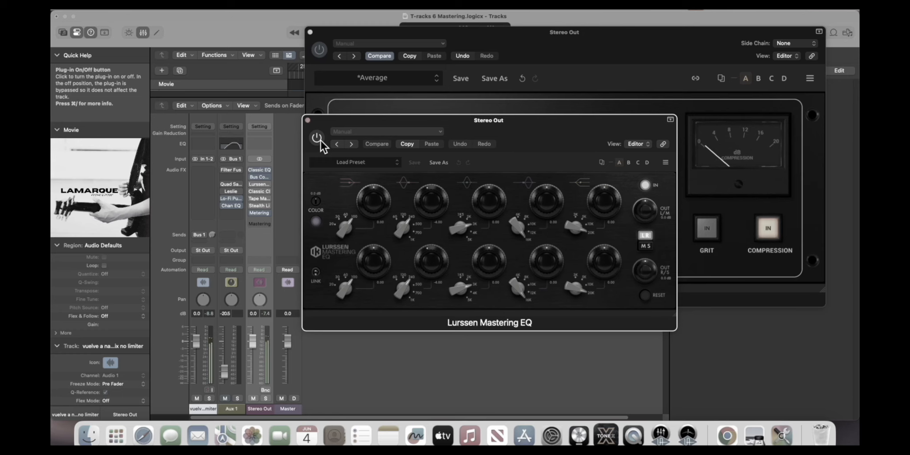
left_click(321, 141)
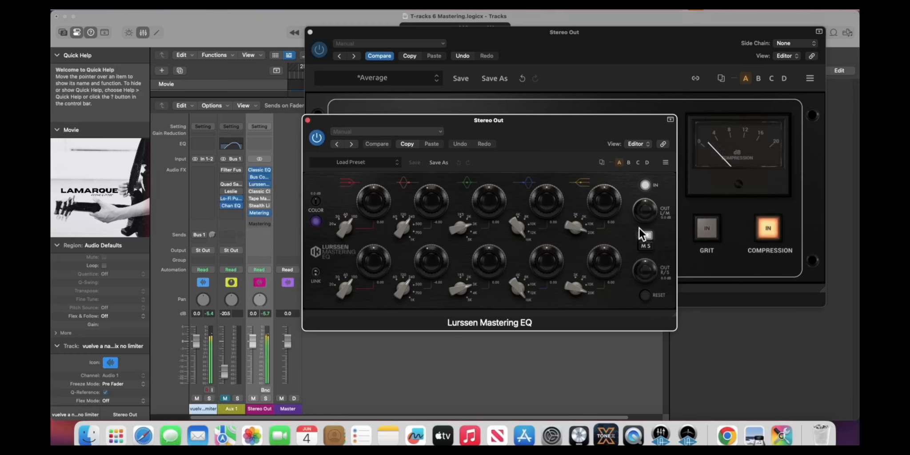
left_click(647, 248)
left_click(648, 248)
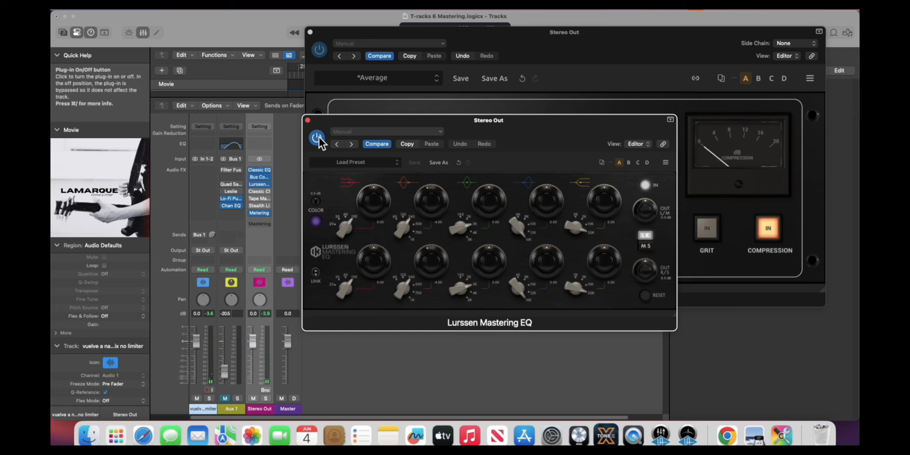
Step: Bypass the Lurssen Mastering EQ, and move the start of the cycle range to bar 49 with playback stopped
left_click(317, 139)
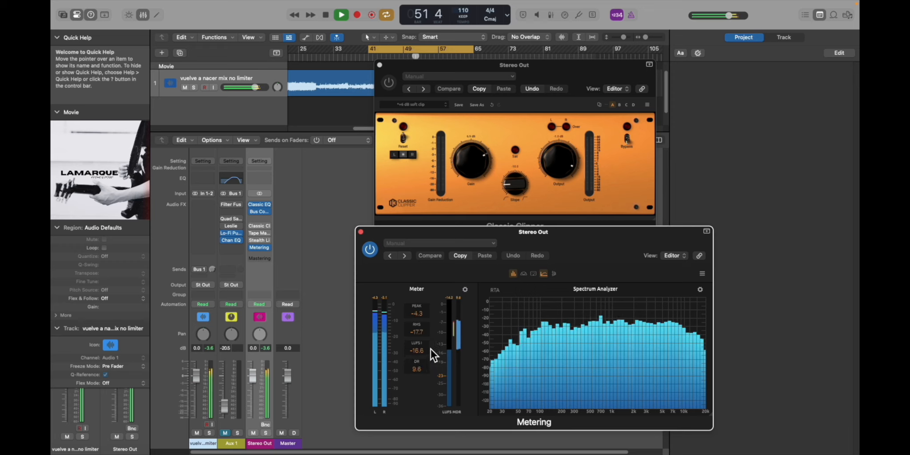
key("space")
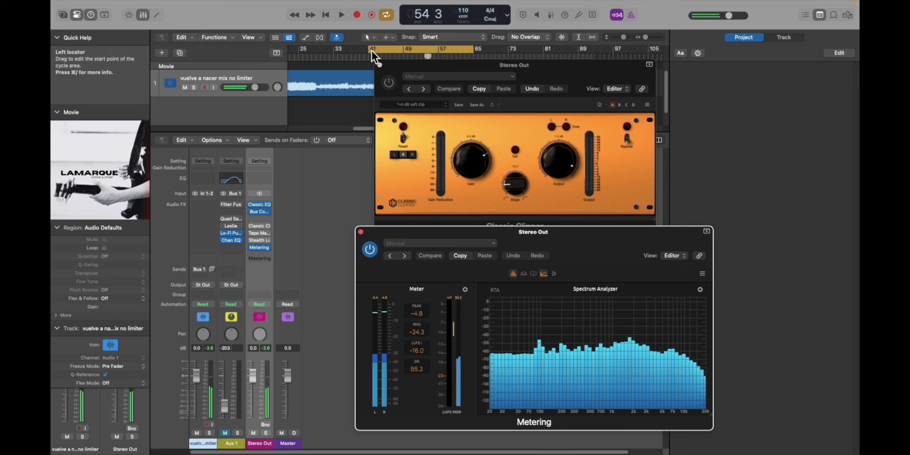
left_click_drag(371, 51, 412, 57)
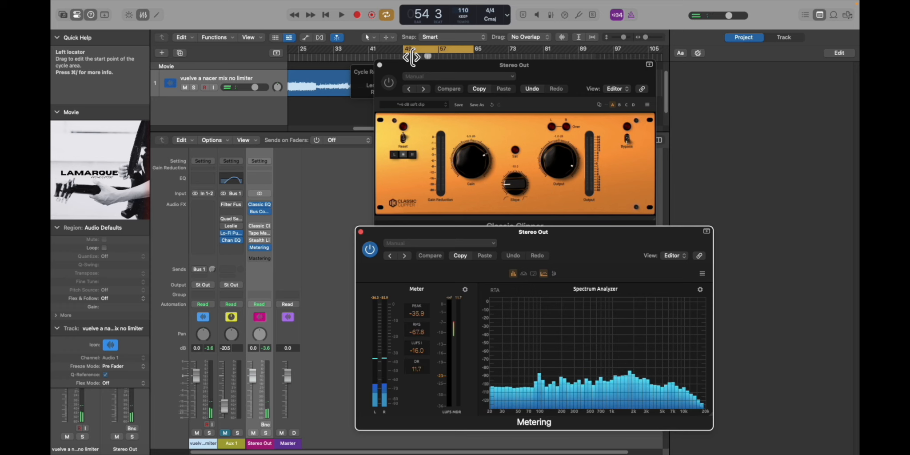
Step: Enable the Classic Clipper on Stereo Out and lower its Gain slightly during playback
left_click(390, 83)
key("space")
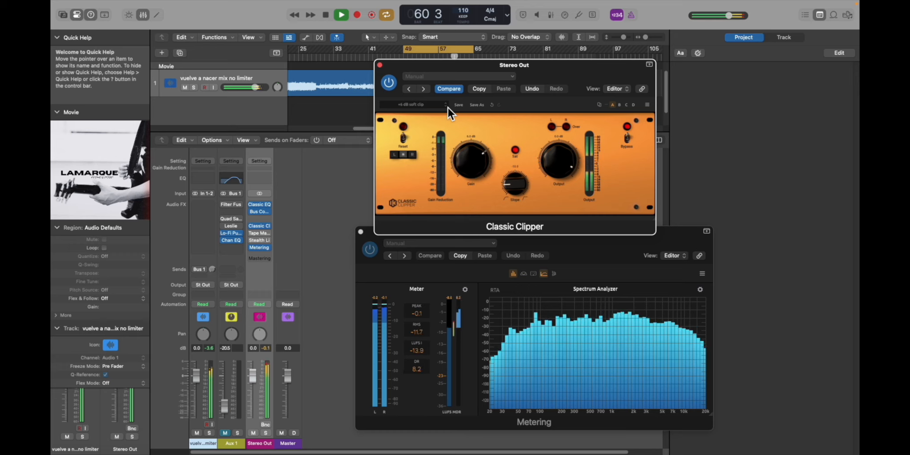
left_click_drag(475, 158, 476, 166)
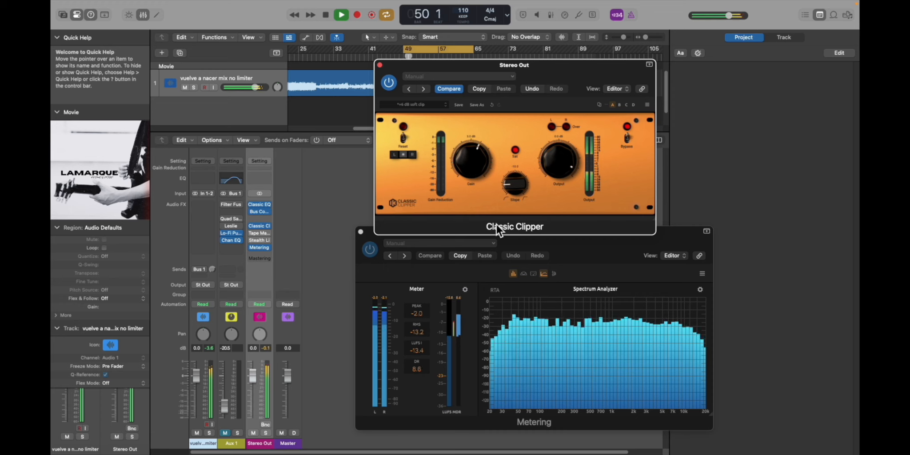
key("space")
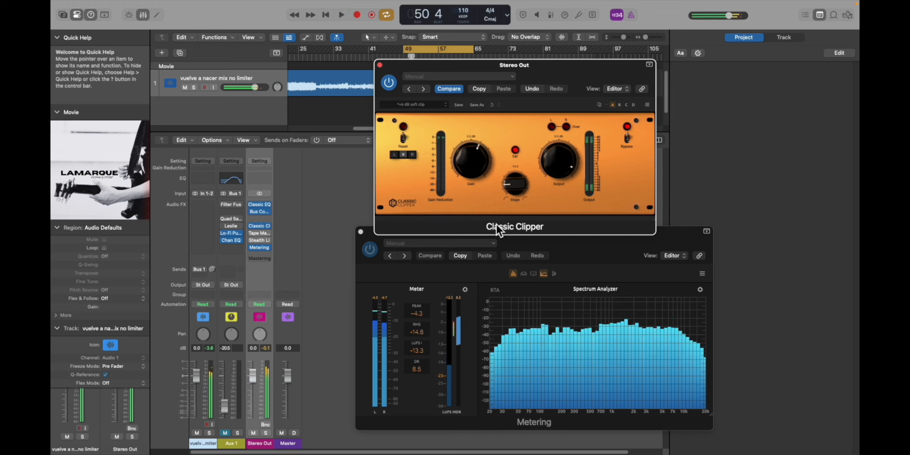
Step: Try a Shape adjustment on the Classic Clipper and audition it with short playback passes
left_click_drag(517, 192, 515, 193)
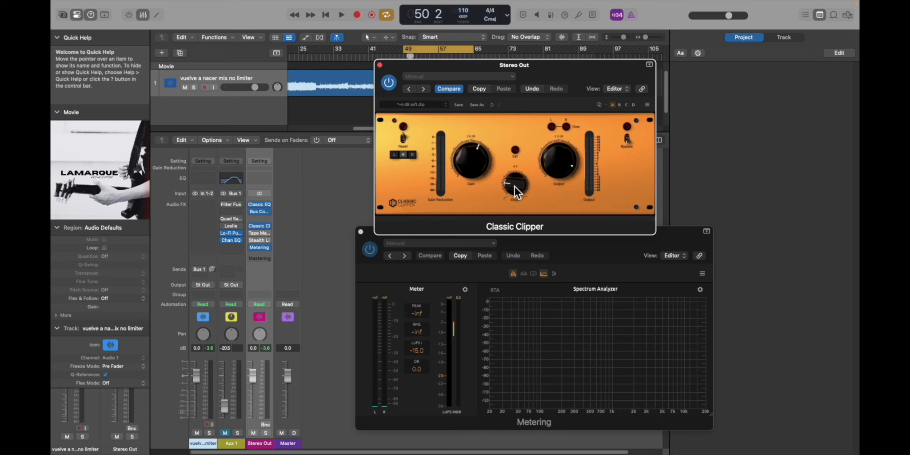
key("space")
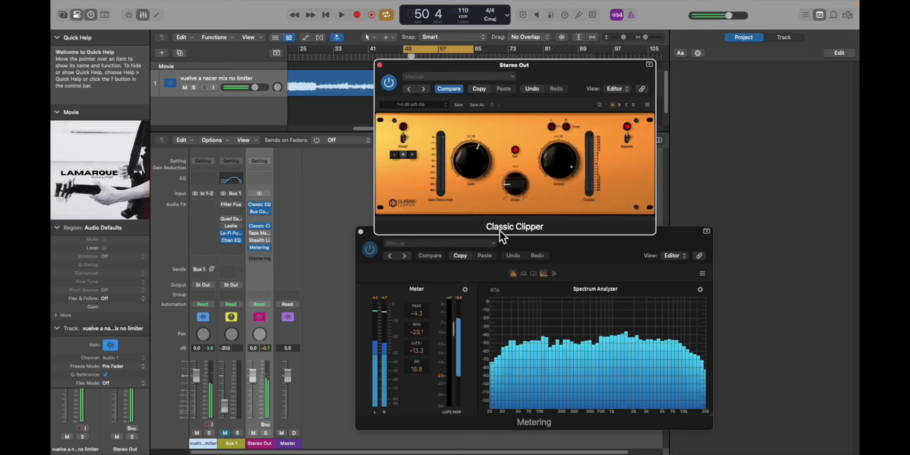
key("space")
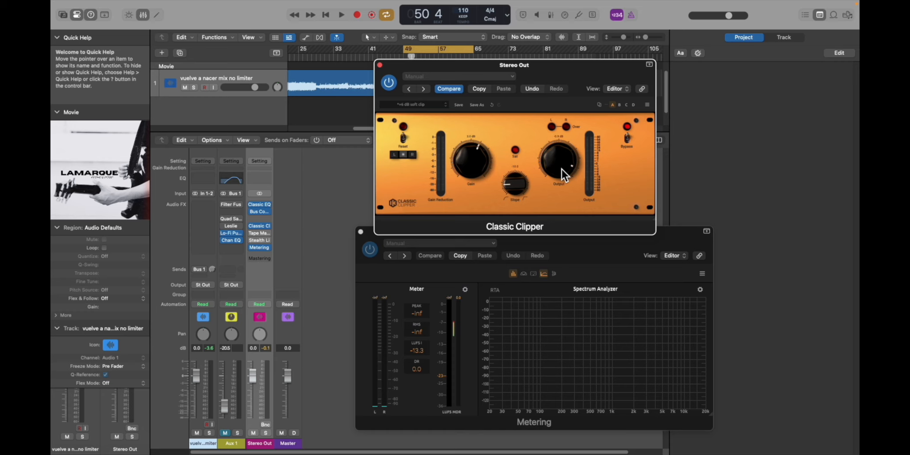
key("space")
Step: Open Tape Machine 99 and the Metering plug-in on Stereo Out, and check the mix levels during playback
left_click(431, 107)
left_click(273, 238)
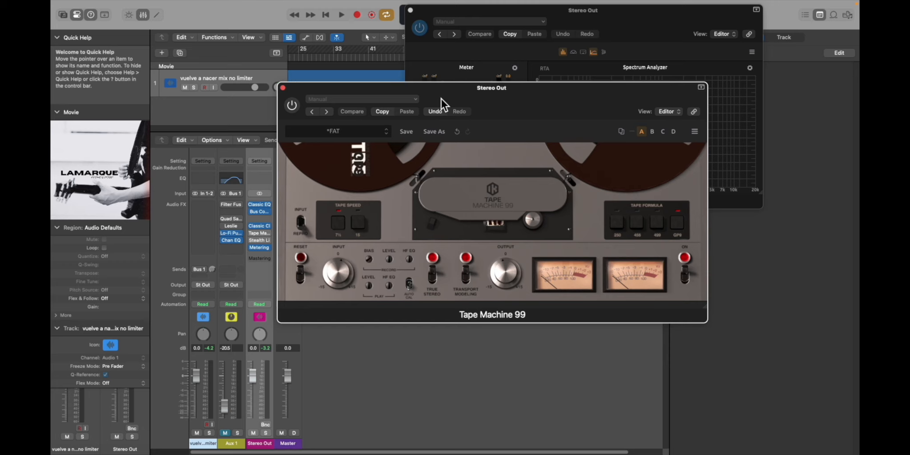
left_click(259, 248)
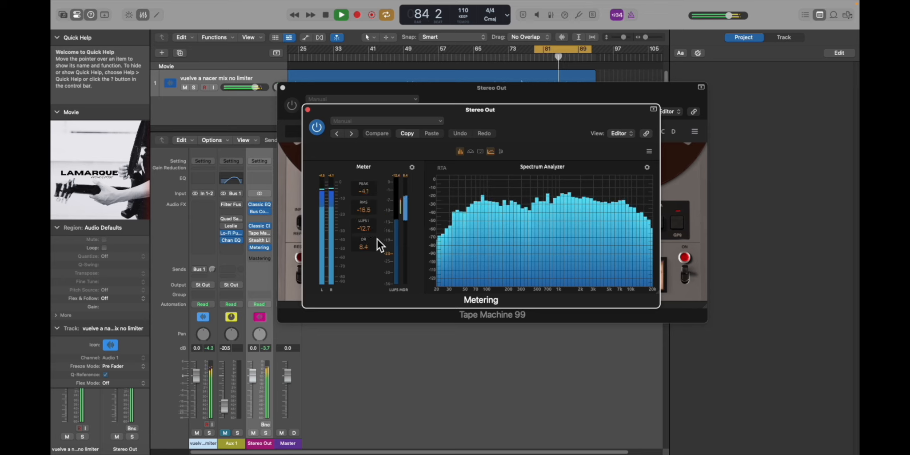
key("space")
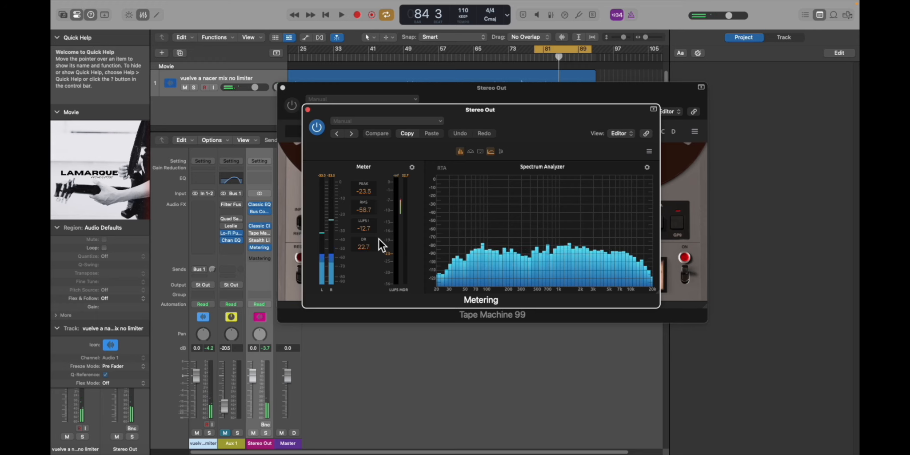
Step: Enable Tape Machine 99 on Stereo Out and try the 15 tape speed during playback
left_click(252, 234)
key("space")
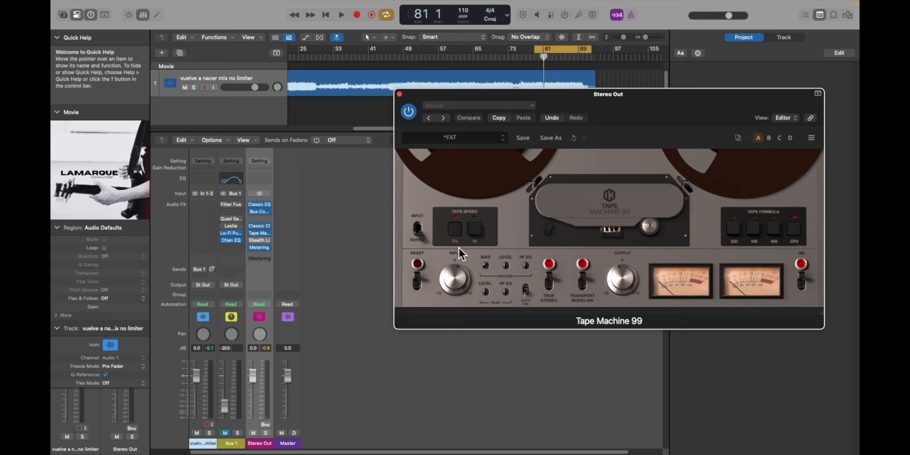
key("space")
left_click(478, 234)
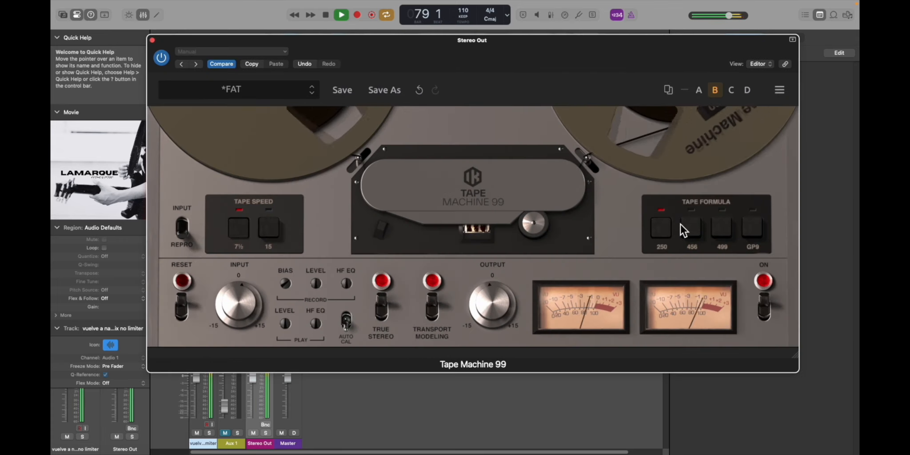
Step: Audition the 456 and 499 tape formulas on Tape Machine 99 during playback, and settle on GP9
left_click(692, 227)
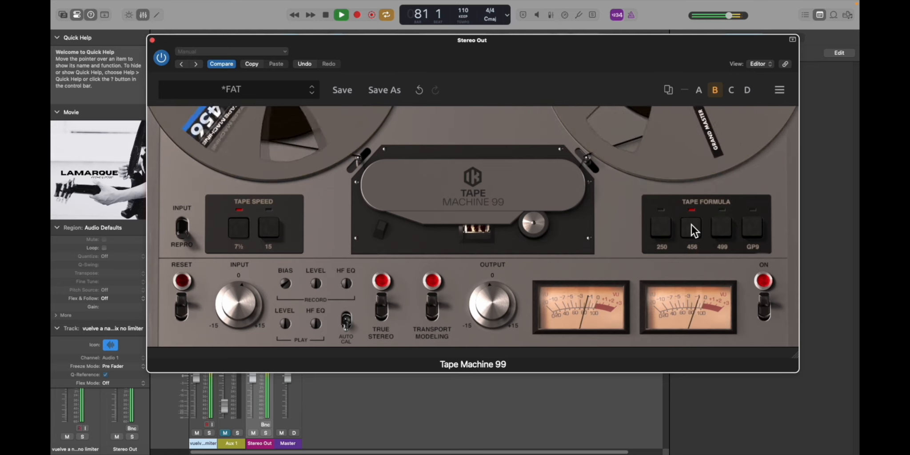
left_click(721, 226)
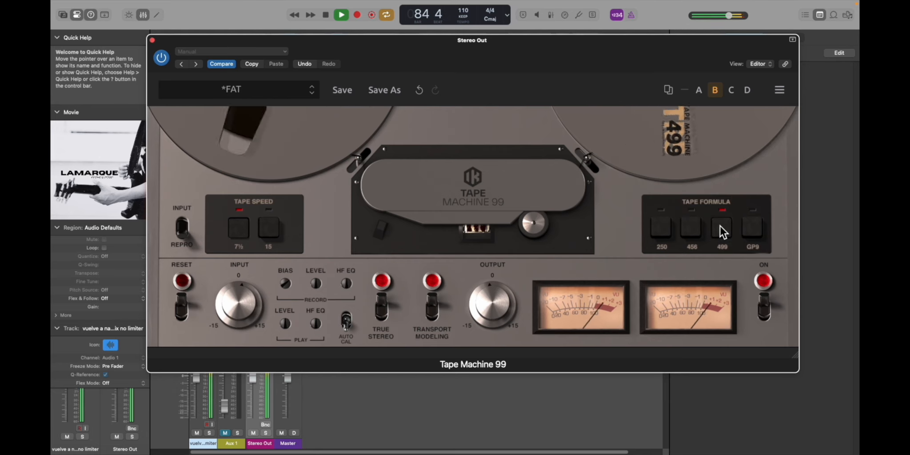
left_click(749, 228)
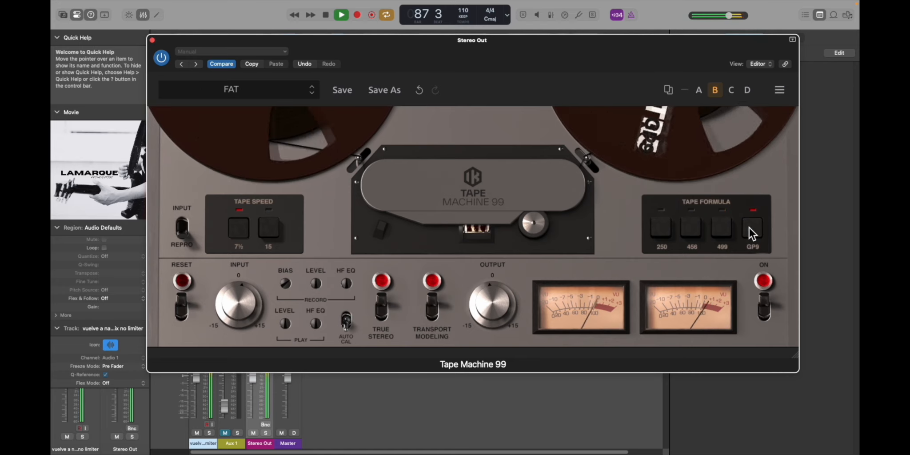
key("space")
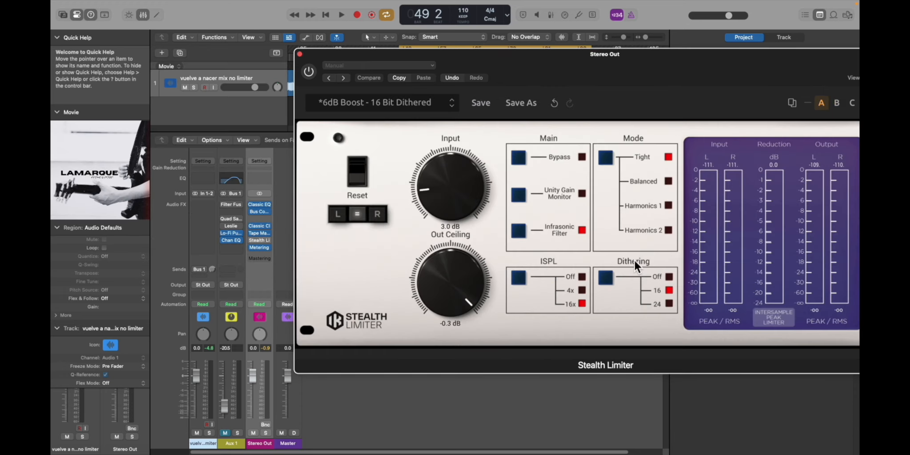
Step: Arrange the Stealth Limiter window, check the Stereo Out levels in the Metering plug-in and close the meter
left_click_drag(642, 66, 549, 54)
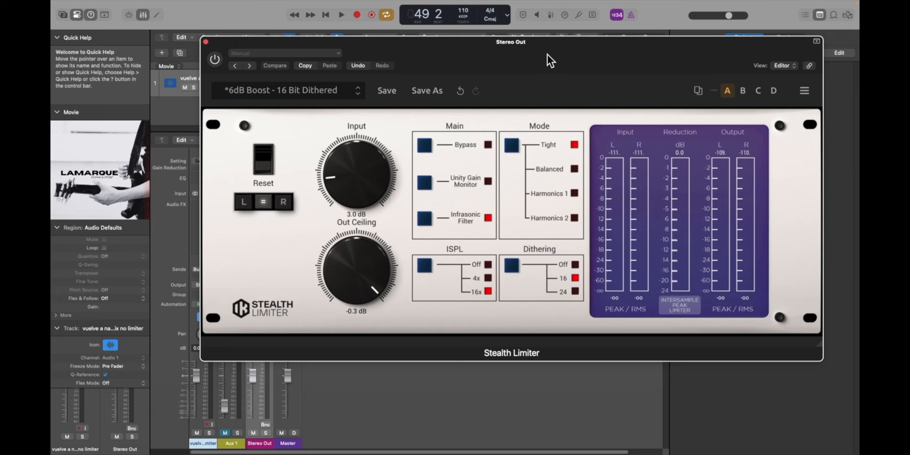
left_click_drag(548, 54, 586, 42)
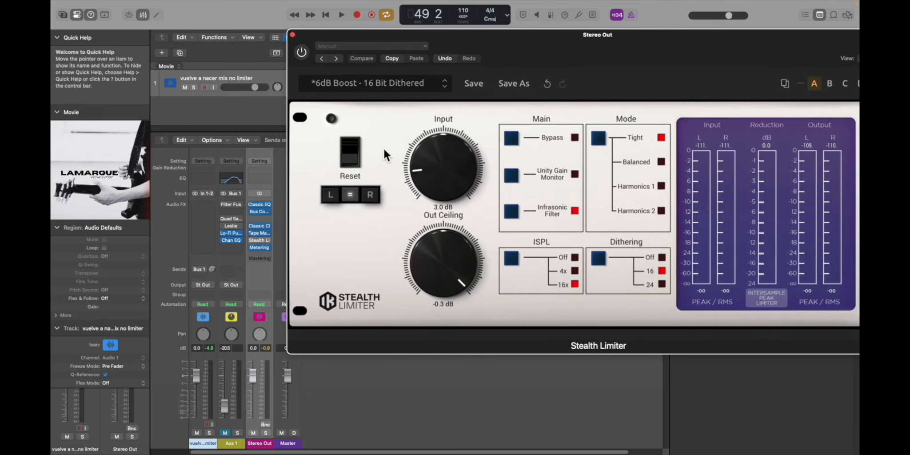
left_click(261, 249)
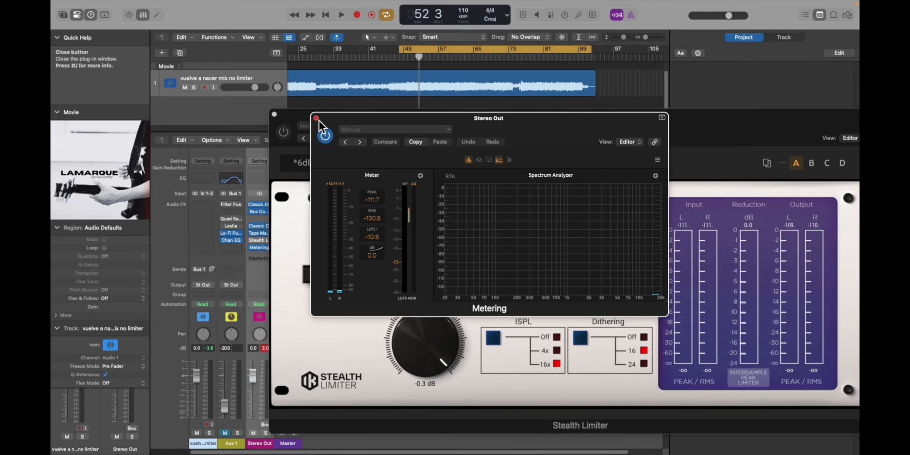
left_click(318, 119)
left_click_drag(335, 116, 337, 59)
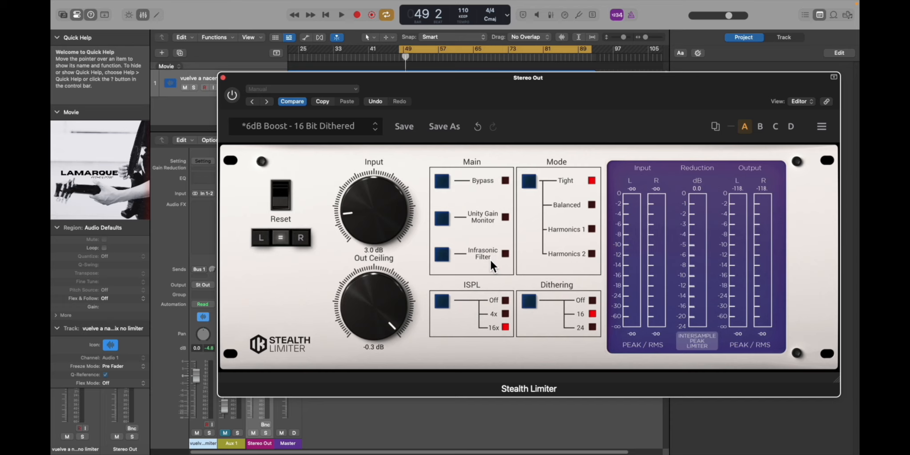
Step: Turn on the Stealth Limiter's Infrasonic Filter, and compare Unity Gain Monitor on and off around playback
left_click(443, 255)
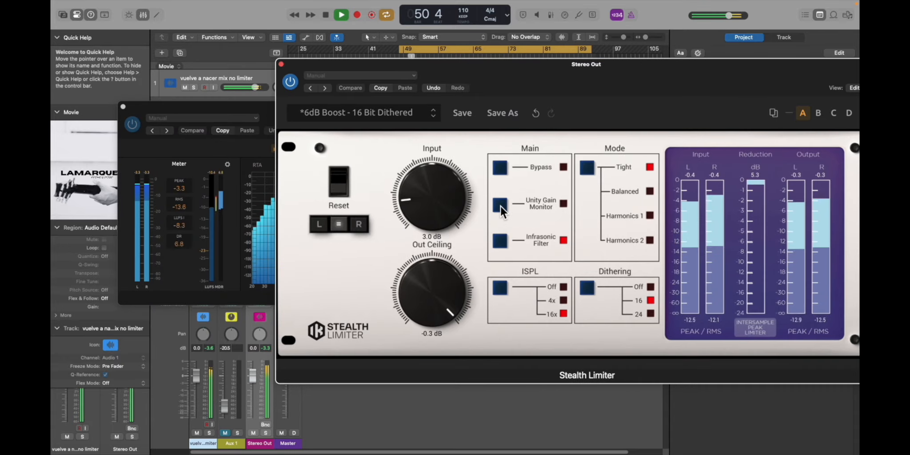
left_click(500, 206)
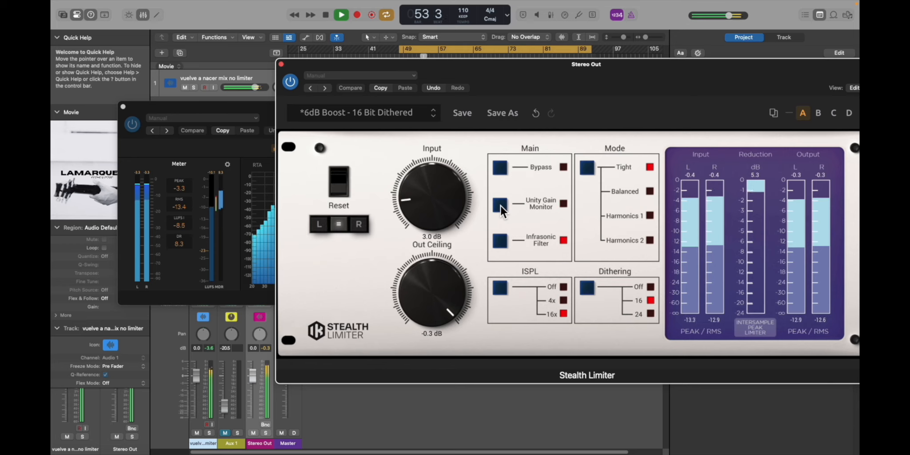
key("space")
left_click(500, 207)
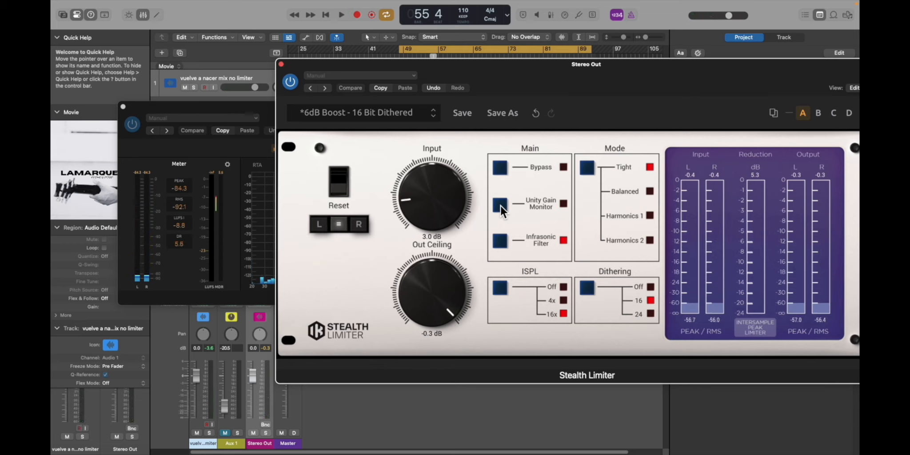
left_click(501, 206)
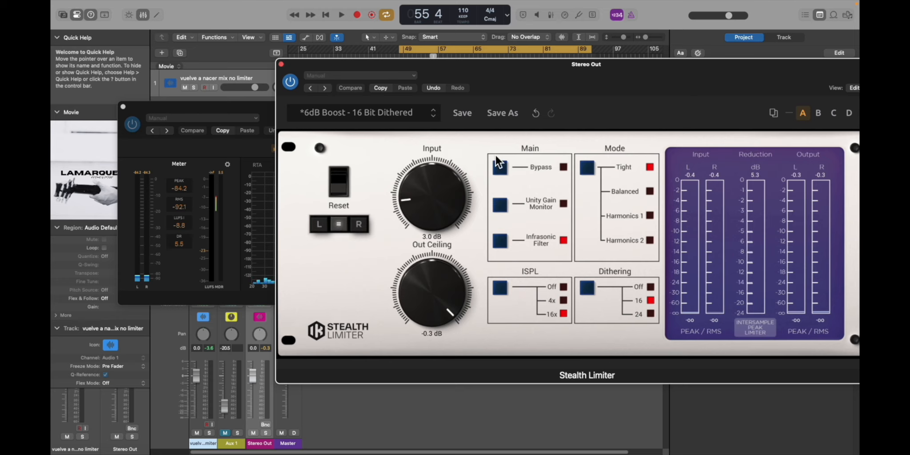
Step: Compare the Stealth Limiter bypassed and active during playback, and leave it active
key("space")
left_click(500, 170)
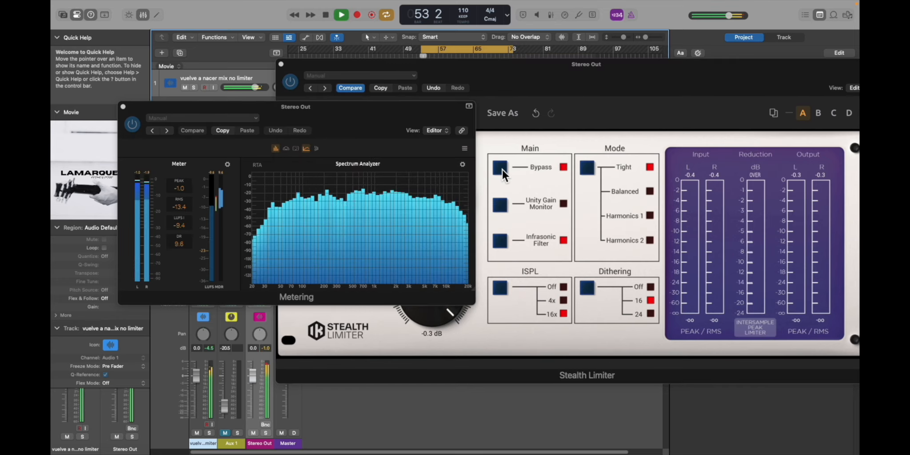
left_click(502, 170)
left_click(502, 170)
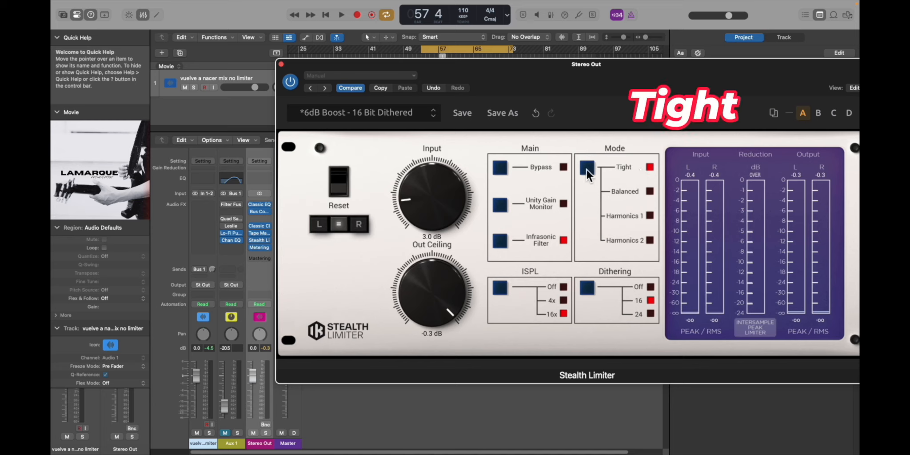
Step: Audition the Stealth Limiter's Tight, Balanced, Harmonics 1 and Harmonics 2 modes during playback, and return to Tight
key("space")
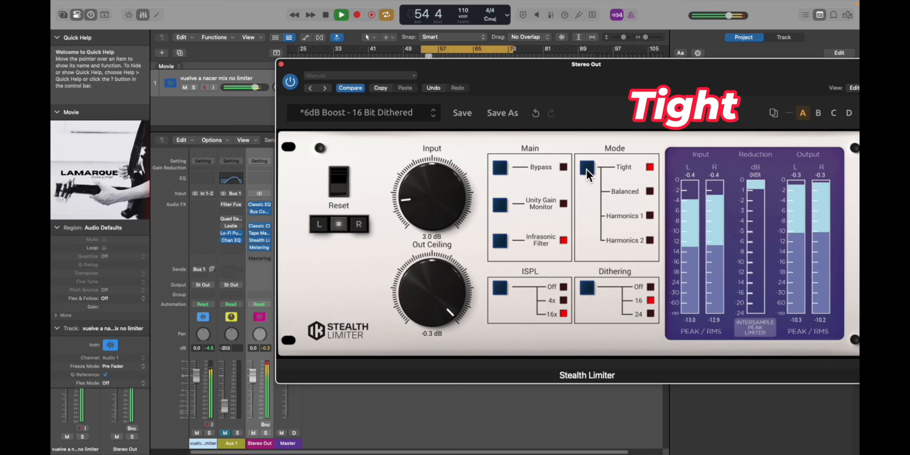
left_click(587, 169)
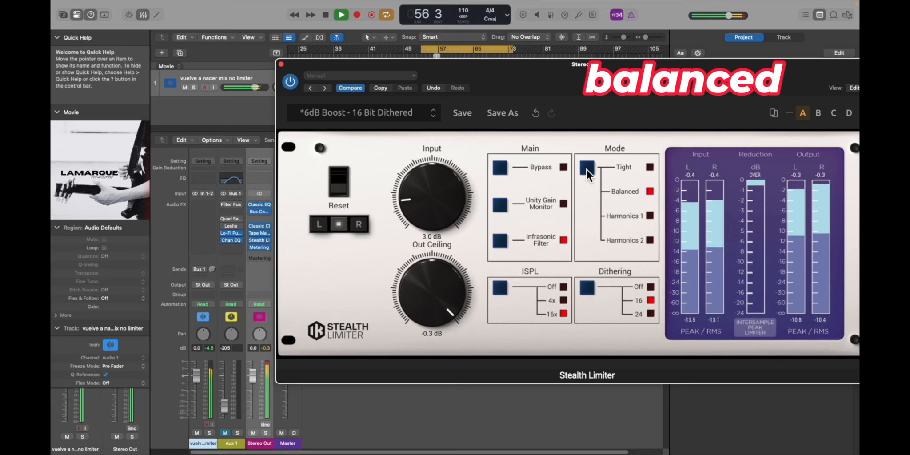
left_click(587, 169)
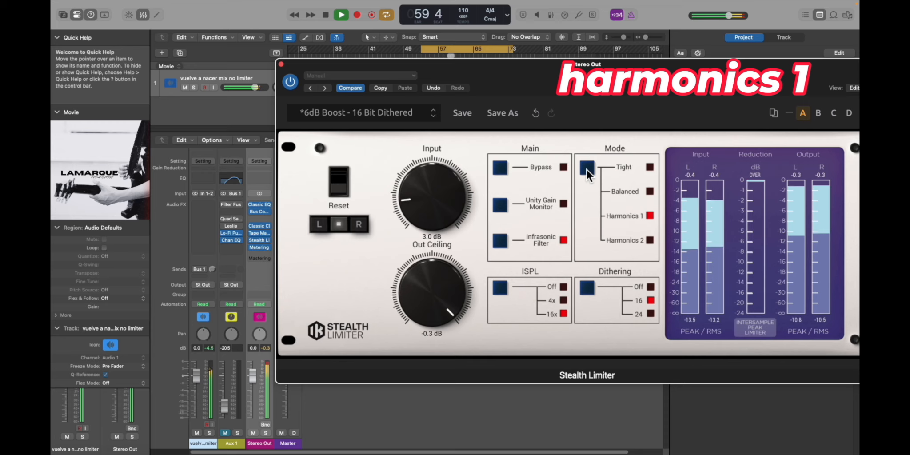
left_click(587, 170)
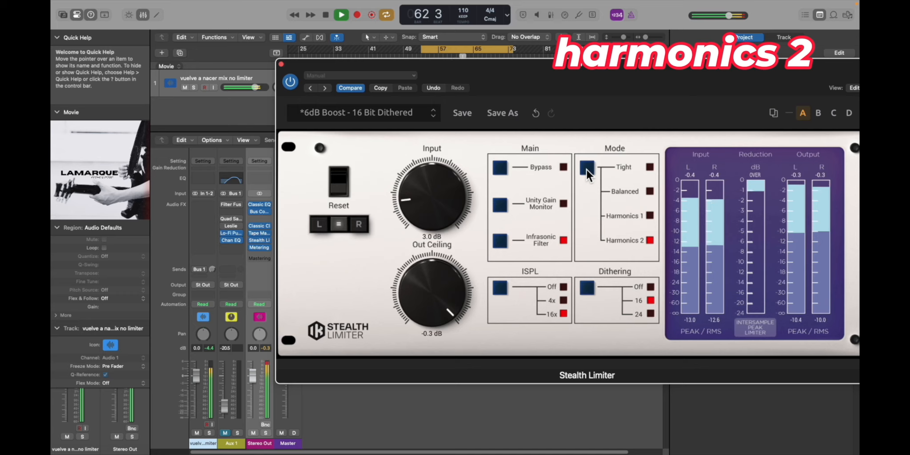
key("space")
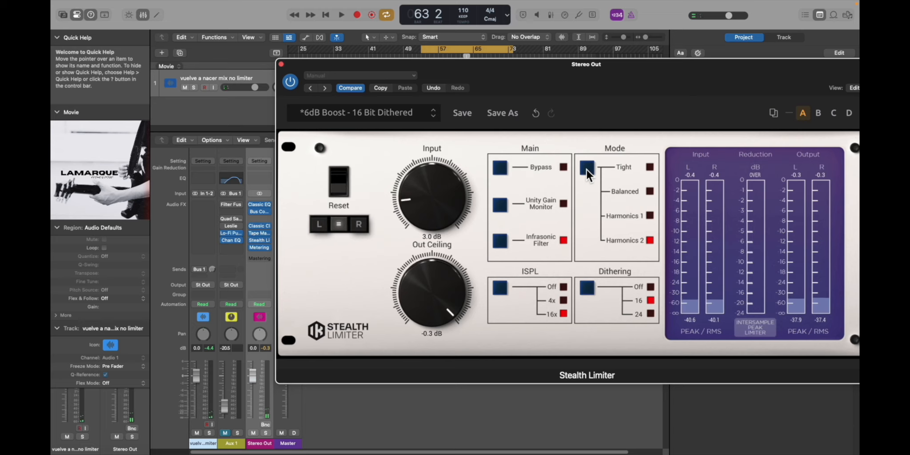
left_click(587, 170)
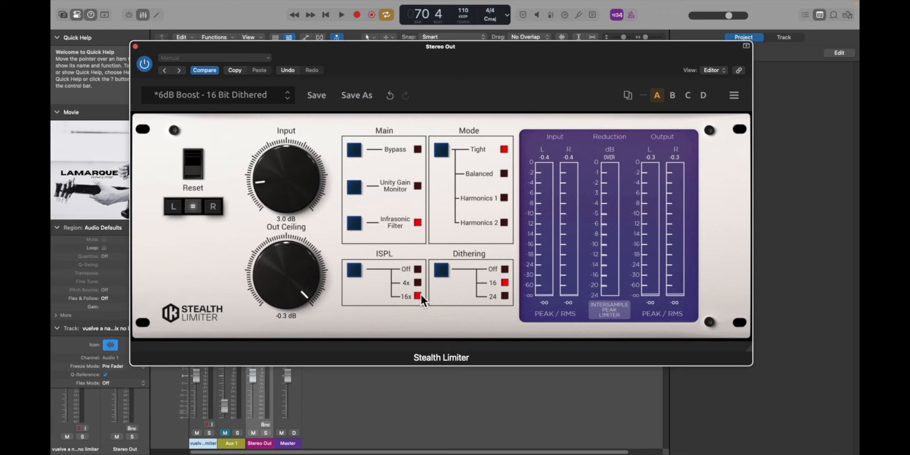
Step: Set the Stealth Limiter's Dithering to Off
left_click(441, 271)
left_click(441, 271)
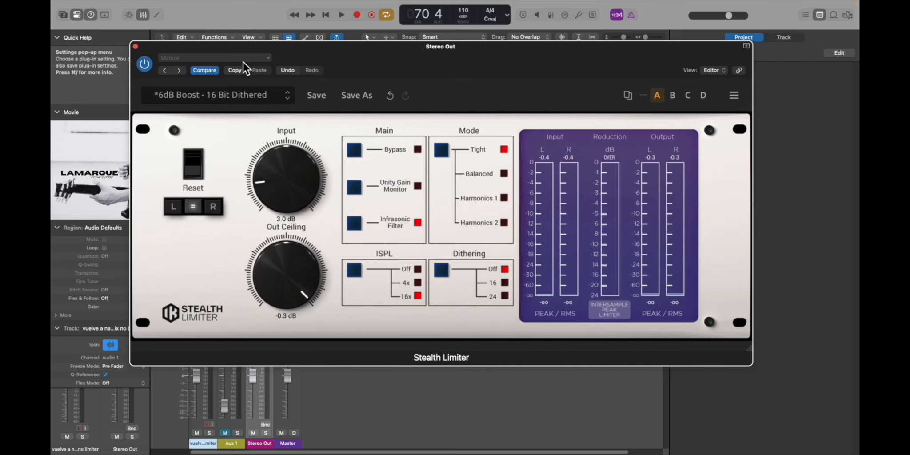
Step: Move the Stealth Limiter window clear of the mixer and inspect the Dithering choices in the project's bounce settings
left_click_drag(255, 46, 363, 72)
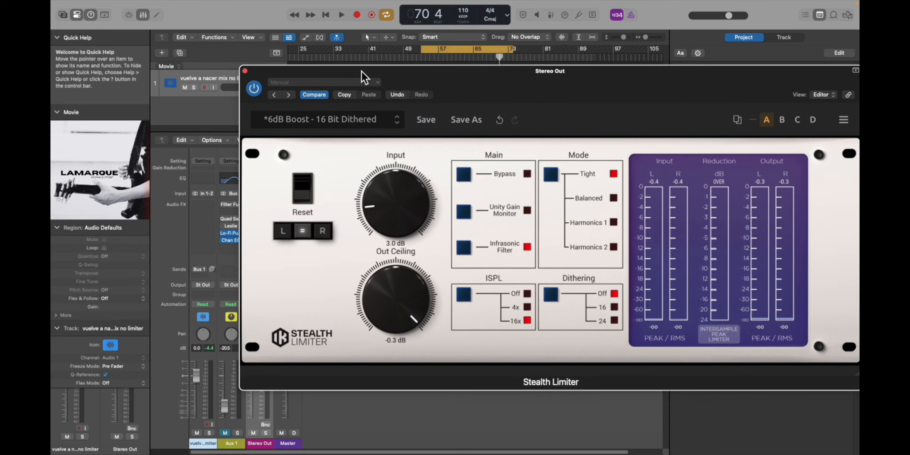
key("super+b")
left_click(511, 141)
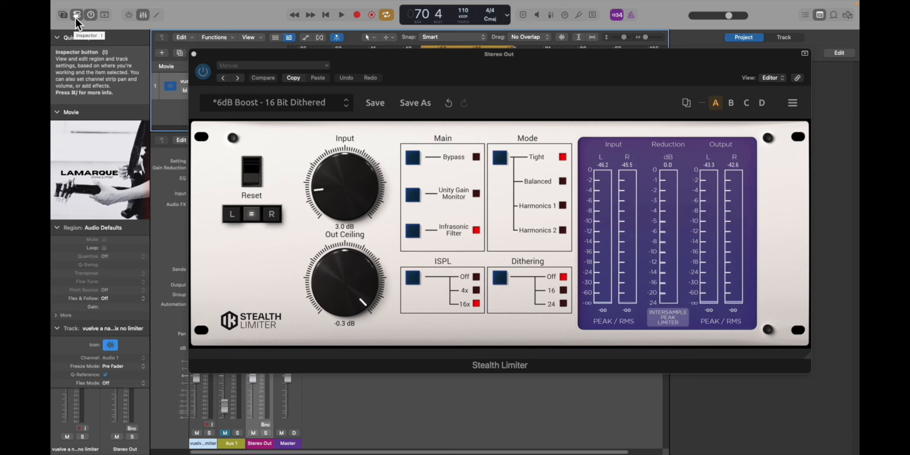
Step: Set the uncompressed WAVE bounce to 16-bit and its range to the whole song, from bar 1 to bar 93
key("super+b")
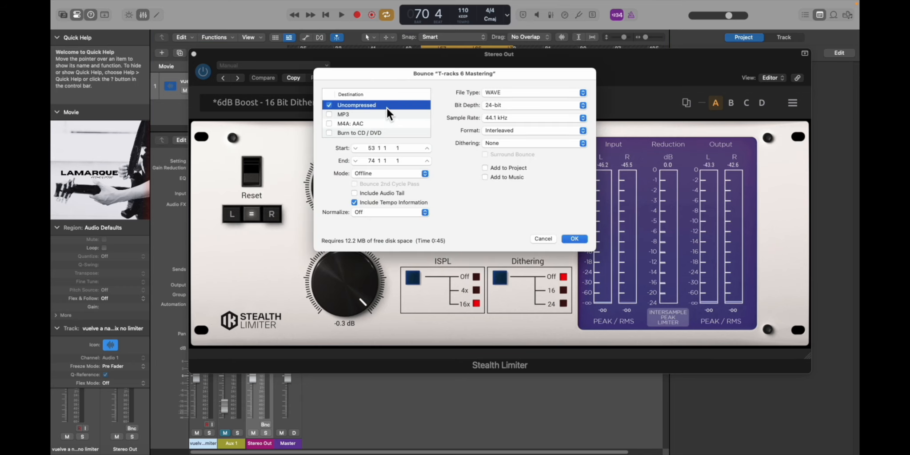
left_click(521, 105)
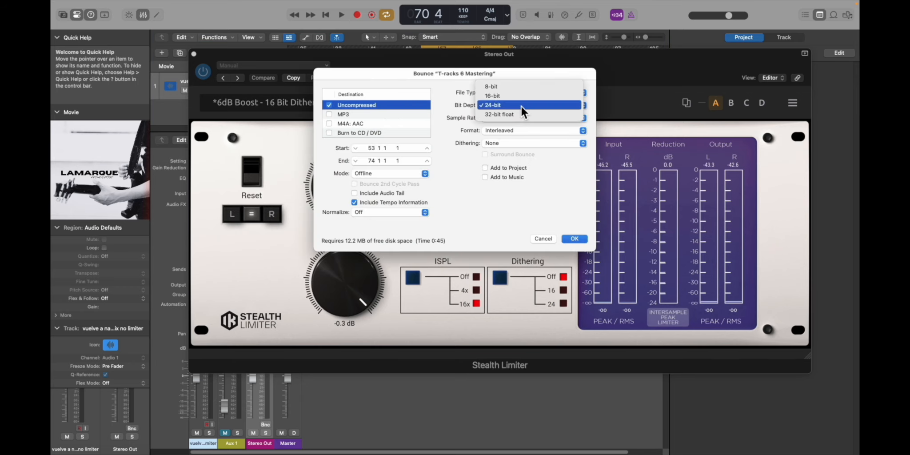
left_click(508, 98)
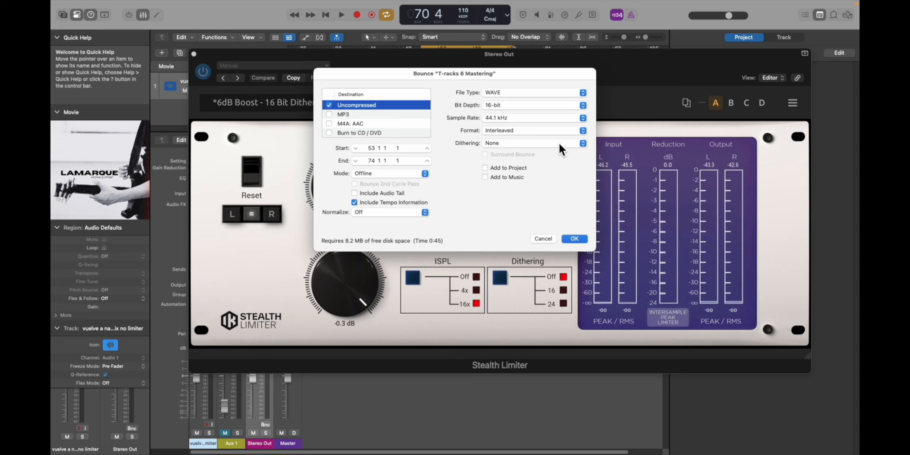
left_click_drag(500, 73, 389, 61)
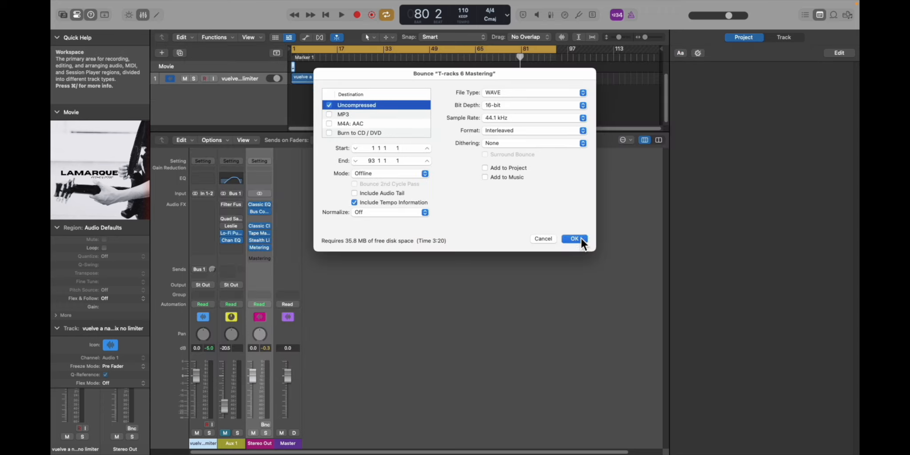
Step: Bounce the master to the desktop, adding "_ vuelve a nacer" to the file name T-racks 6 Mastering
left_click(581, 239)
left_click(532, 84)
type("_ vuelve a nacer")
left_click(598, 252)
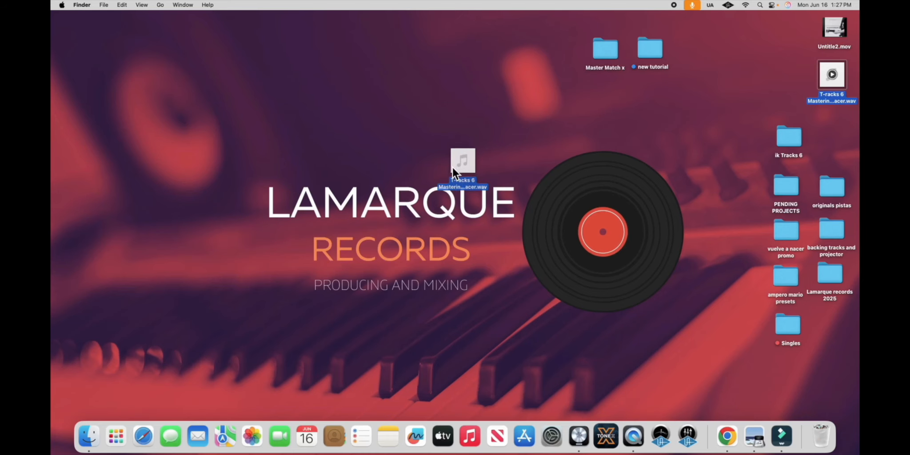
Step: Import the bounced WAV from the desktop onto a new track below the mix, and play it from bar 1 with the movie window below the tracks
left_click_drag(452, 168, 384, 120)
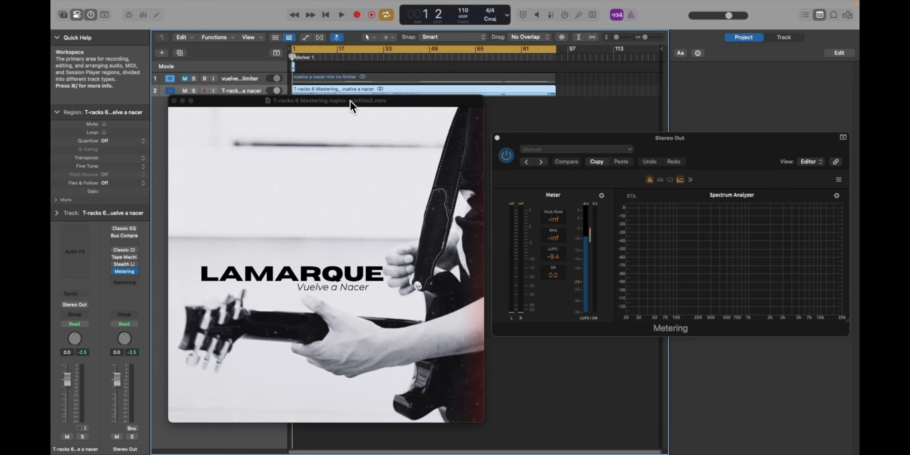
left_click_drag(350, 101, 355, 102)
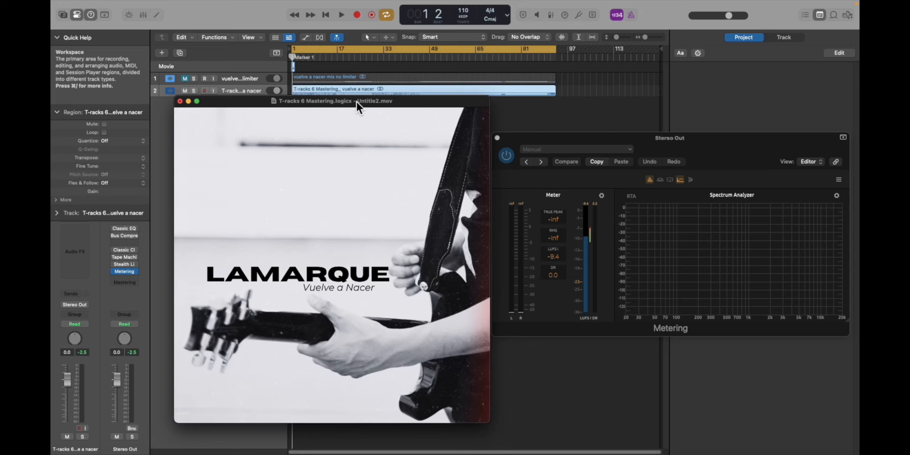
left_click_drag(356, 102, 357, 108)
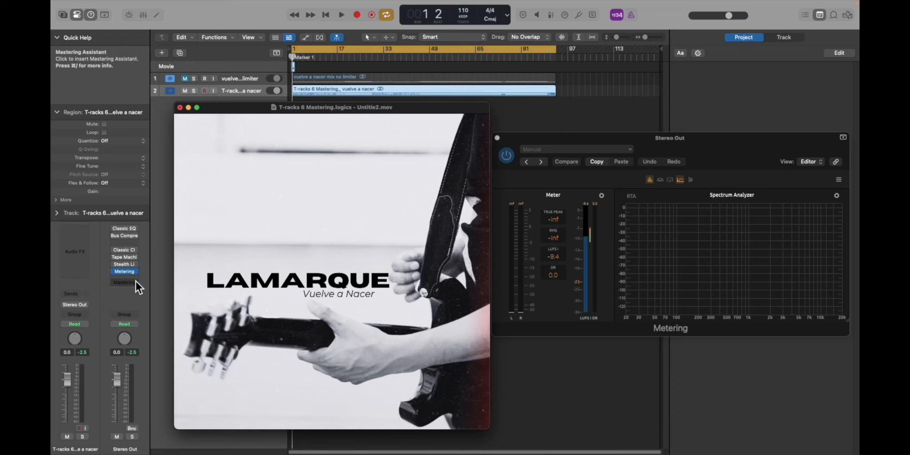
left_click(342, 15)
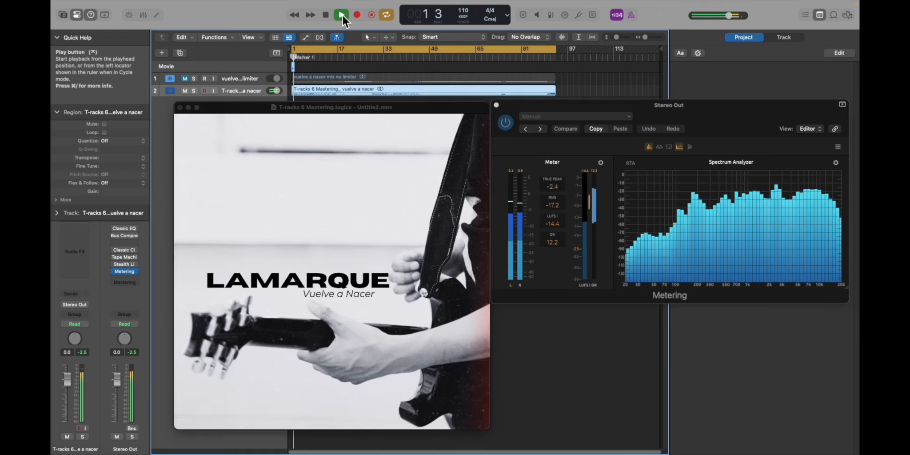